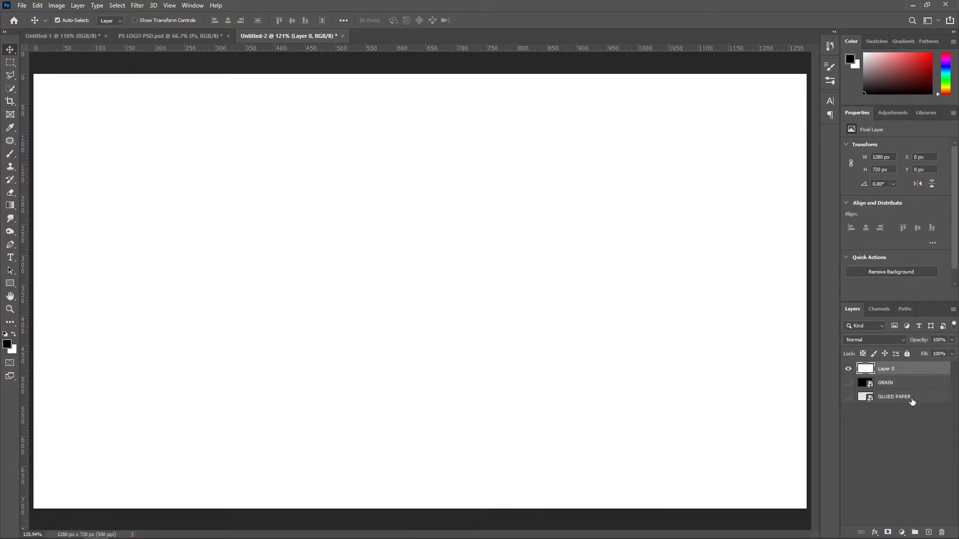
# Show the GLUED PAPER layer above Layer 0 and align its image to cover the whole canvas
pyautogui.click(857, 398)
pyautogui.click(848, 397)
pyautogui.moveTo(903, 398); pyautogui.dragTo(904, 367)
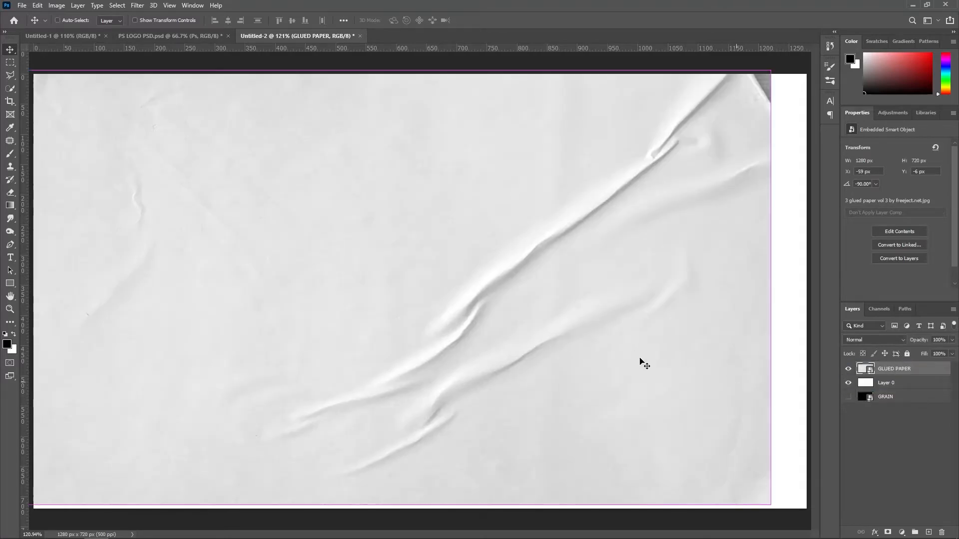
pyautogui.hotkey('ctrl', 't')
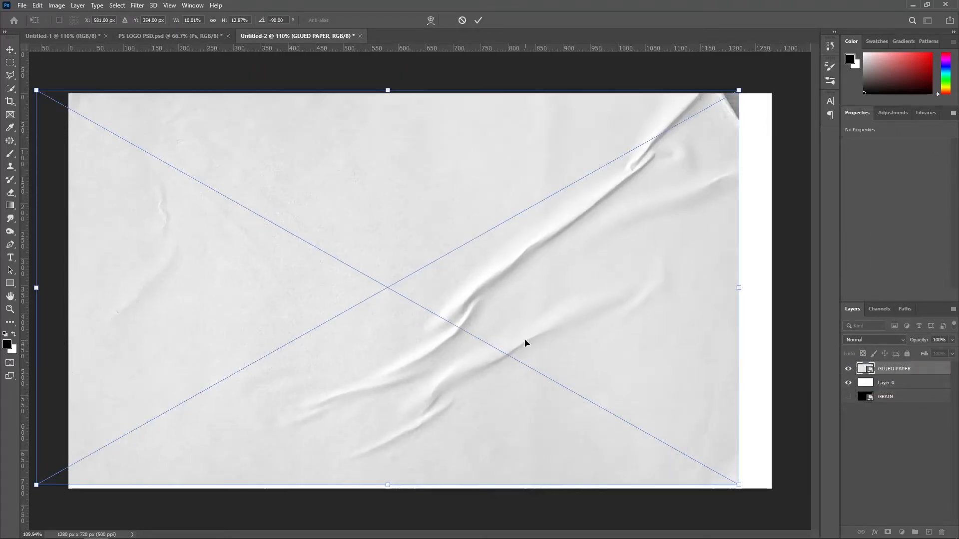
pyautogui.moveTo(525, 342); pyautogui.dragTo(579, 356)
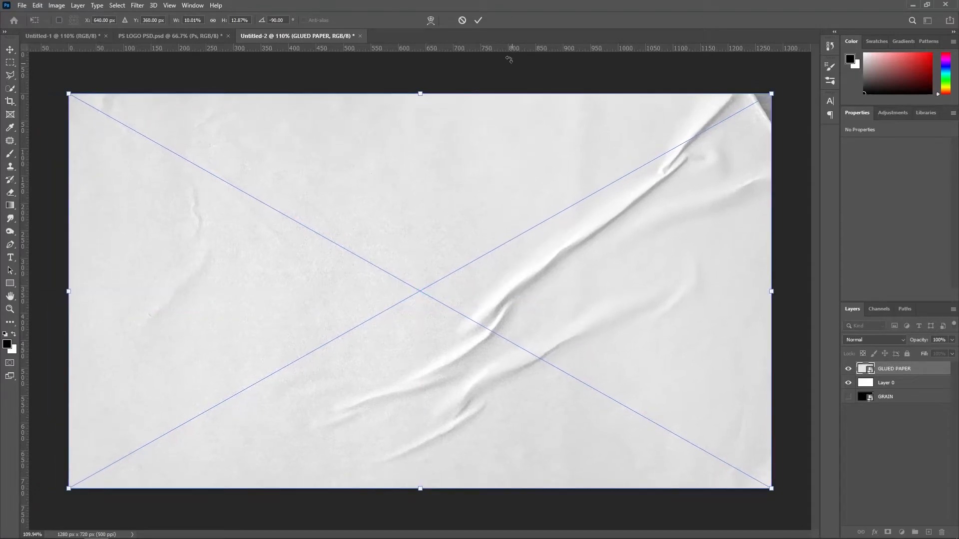
pyautogui.click(478, 21)
# Set the GLUED PAPER layer's blend mode to Soft Light
pyautogui.click(858, 337)
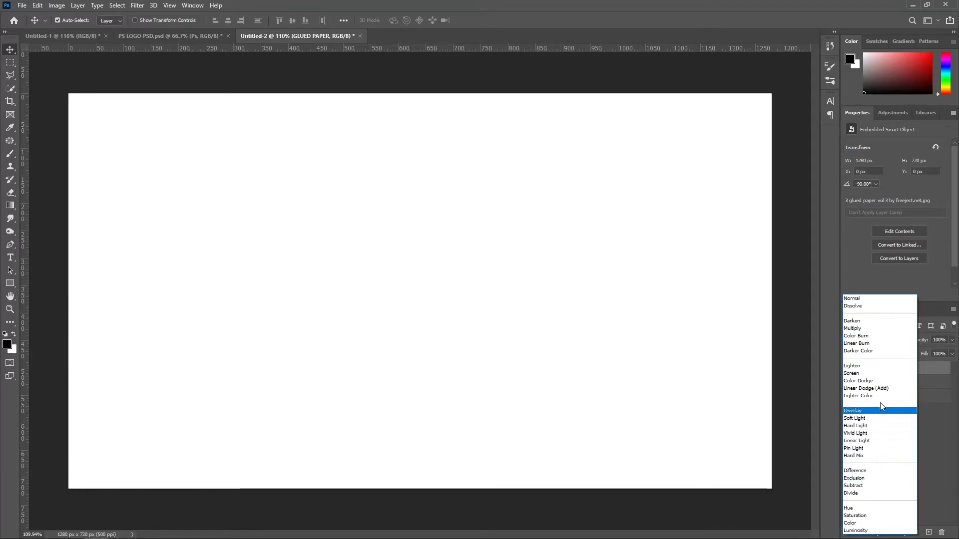
pyautogui.click(883, 366)
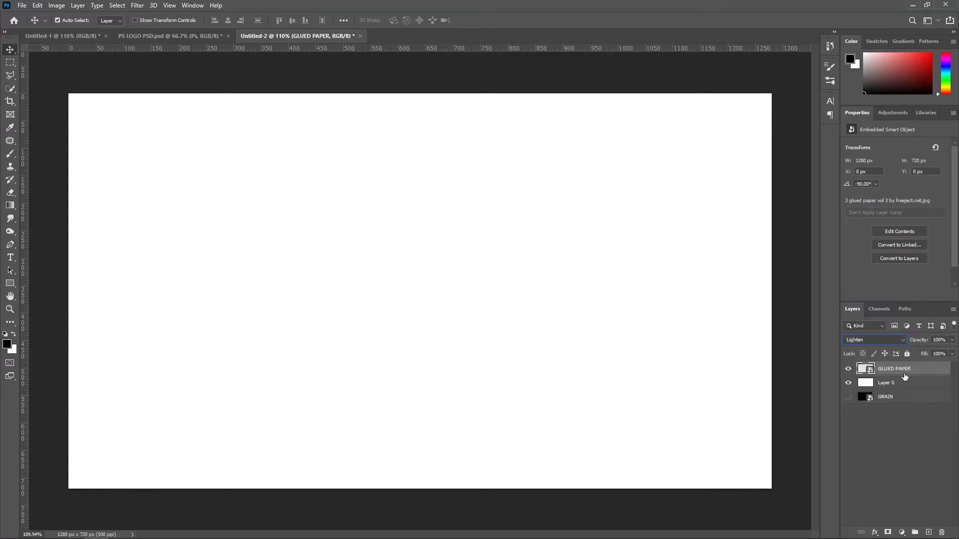
pyautogui.moveTo(905, 377)
pyautogui.mouseDown()
pyautogui.moveTo(906, 396)
pyautogui.moveTo(897, 359)
pyautogui.mouseUp()
pyautogui.click(877, 343)
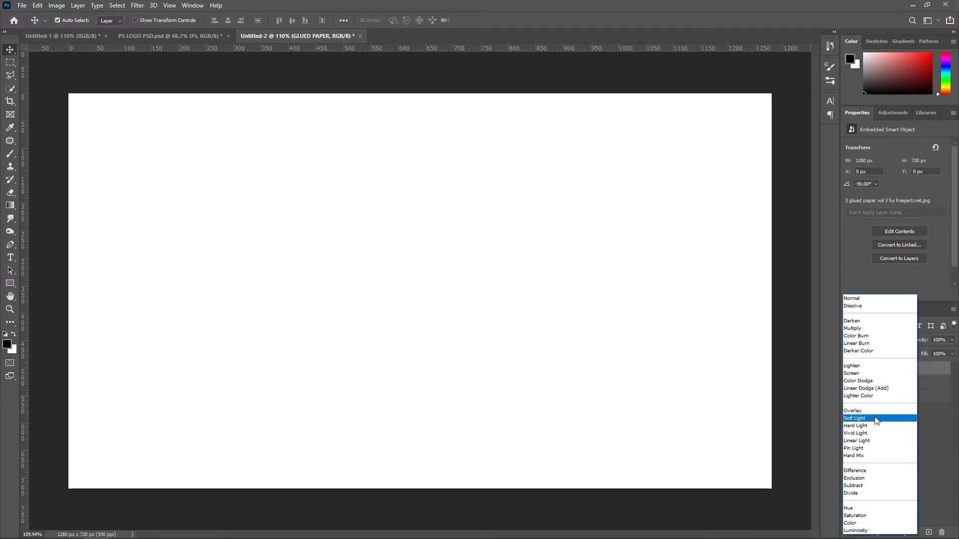
pyautogui.click(875, 419)
# Apply a reversed linear white-to-grey Gradient Overlay to Layer 0 at 140° with 127% scale
pyautogui.click(903, 388)
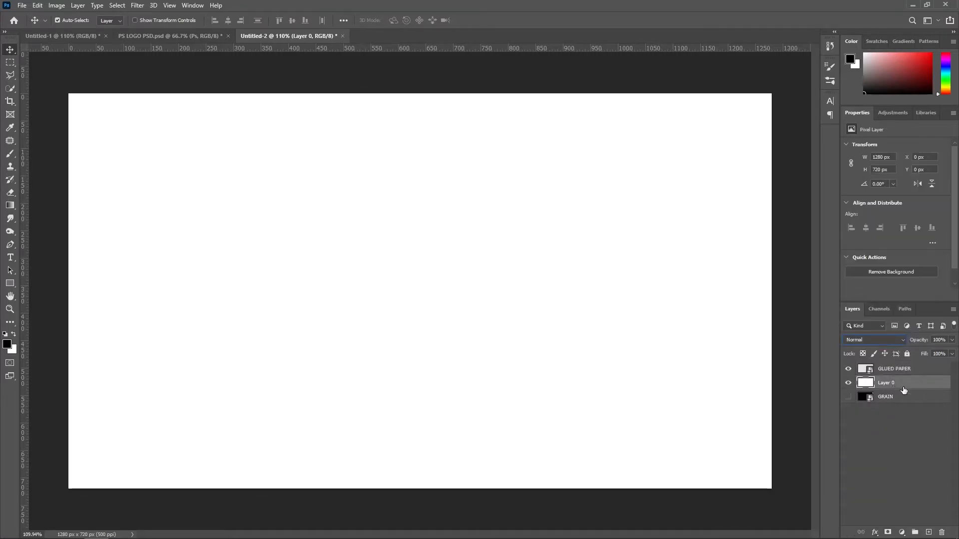
pyautogui.doubleClick(938, 387)
pyautogui.click(519, 371)
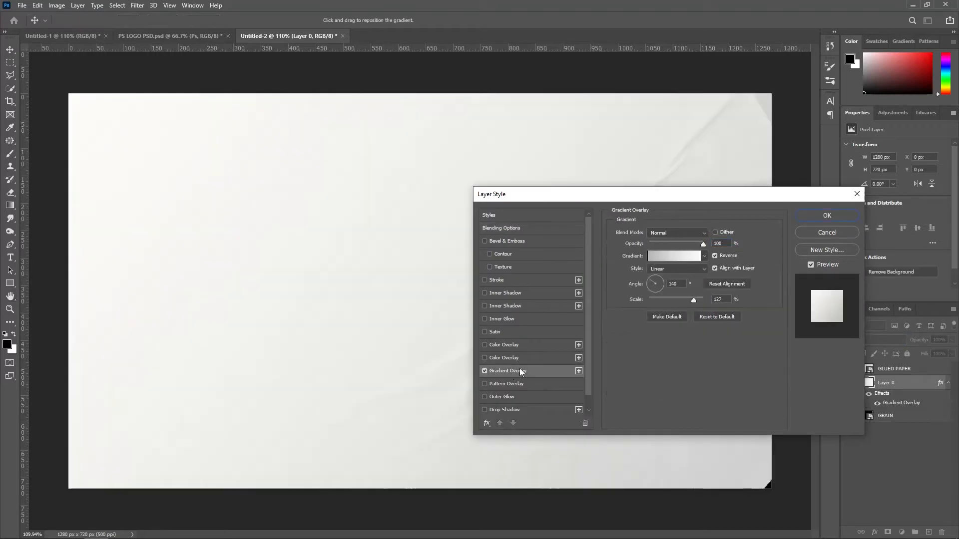
pyautogui.click(684, 258)
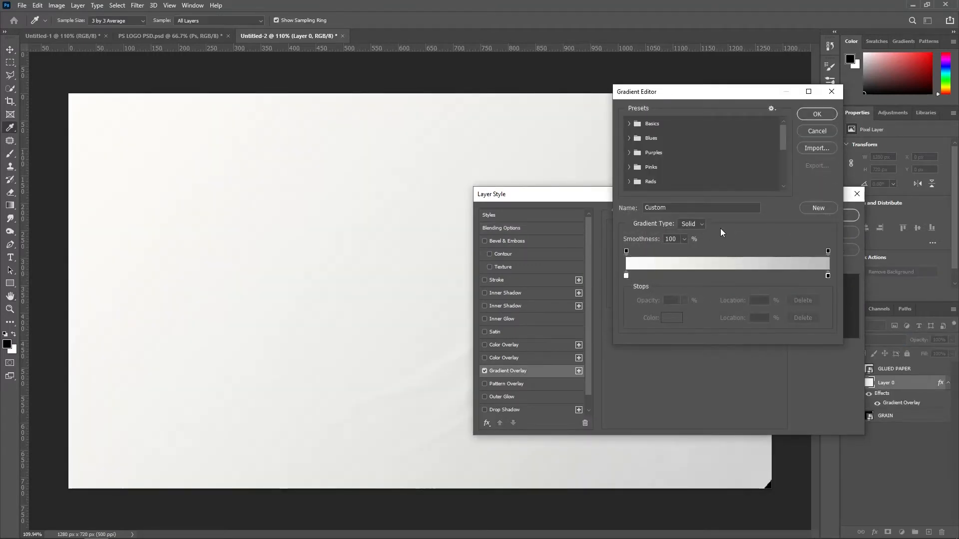
pyautogui.click(815, 115)
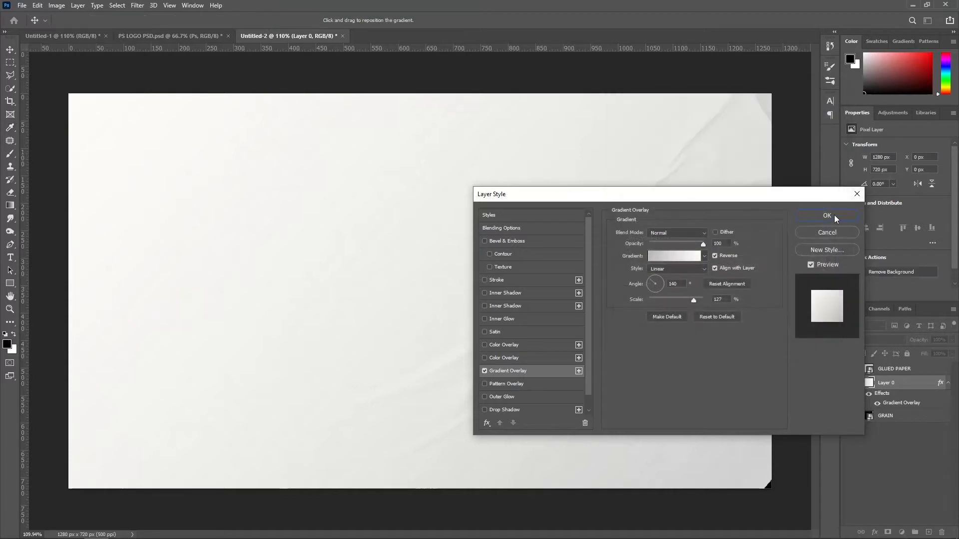
pyautogui.click(835, 217)
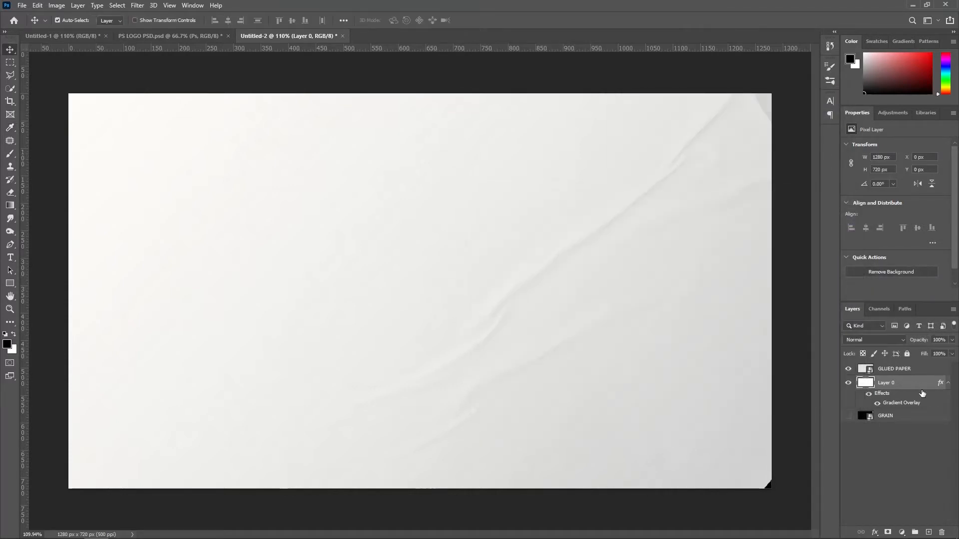
# Rename Layer 0 as BG
pyautogui.doubleClick(895, 383)
pyautogui.write('BG')
pyautogui.press('Return')
# Create a paragraph text box about 863 by 320 px across the middle of the canvas containing DESIGN
pyautogui.click(15, 259)
pyautogui.moveTo(195, 214); pyautogui.dragTo(667, 389)
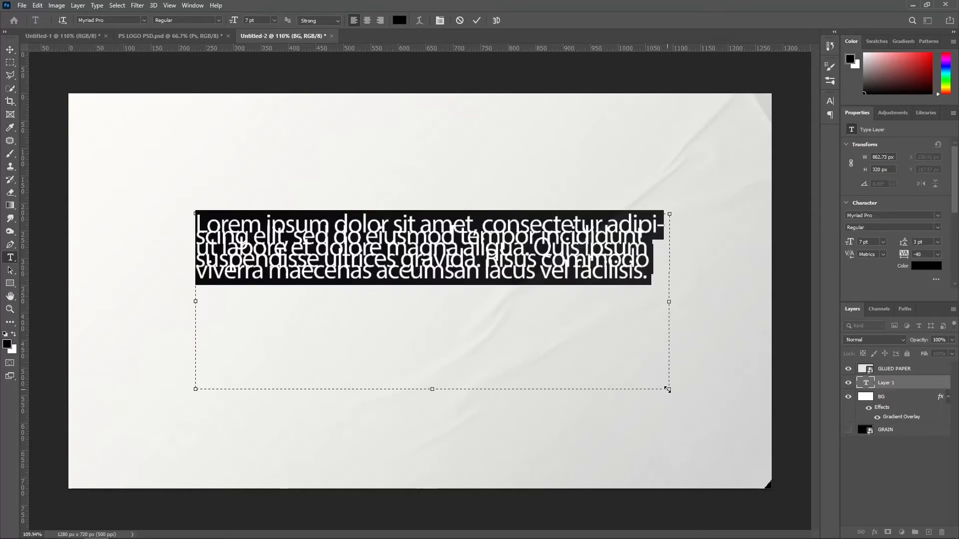
pyautogui.write('DESIGN')
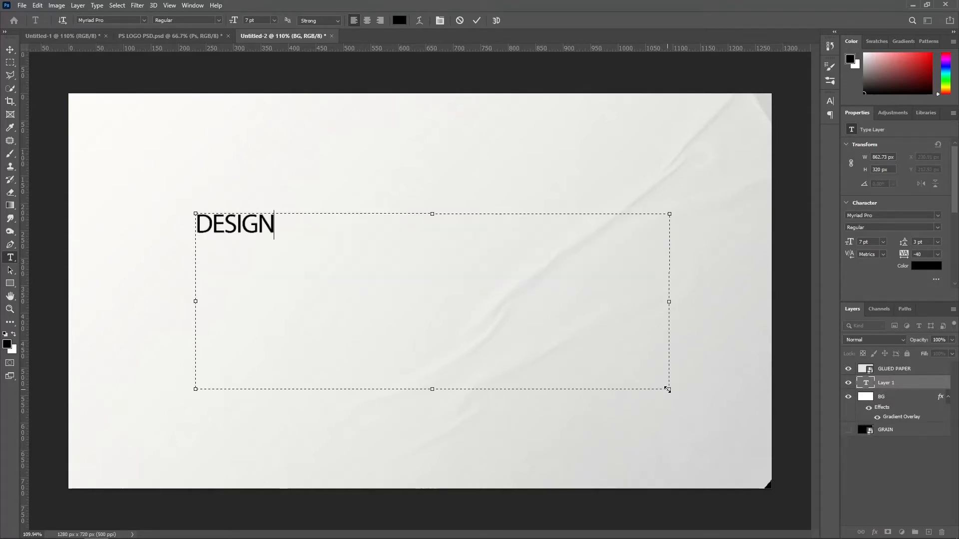
# Set the DESIGN text to the PRIMETIME font at 30 pt and shorten its text box to about 180 px high
pyautogui.hotkey('ctrl', 'a')
pyautogui.click(144, 20)
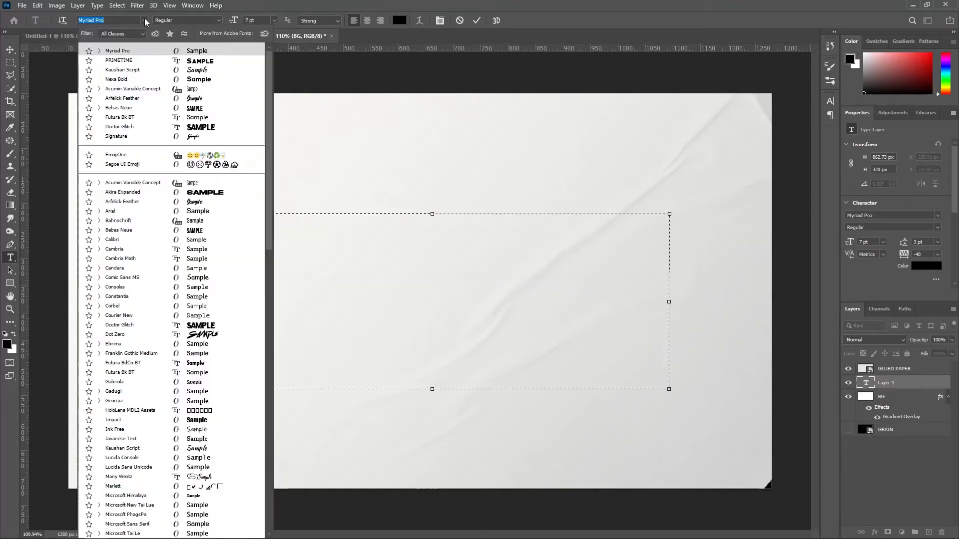
pyautogui.click(150, 61)
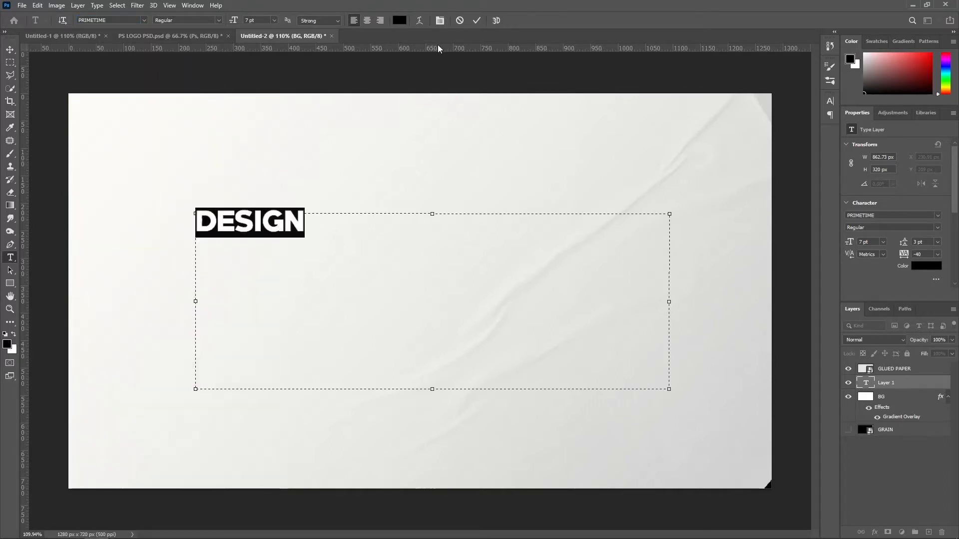
pyautogui.scroll(20, 264, 20)
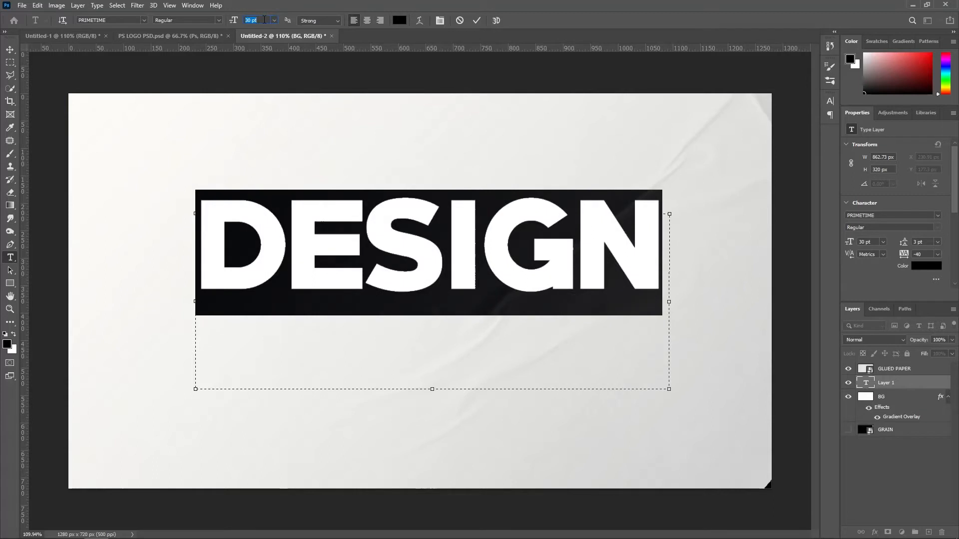
pyautogui.moveTo(434, 390); pyautogui.dragTo(436, 312)
pyautogui.click(476, 20)
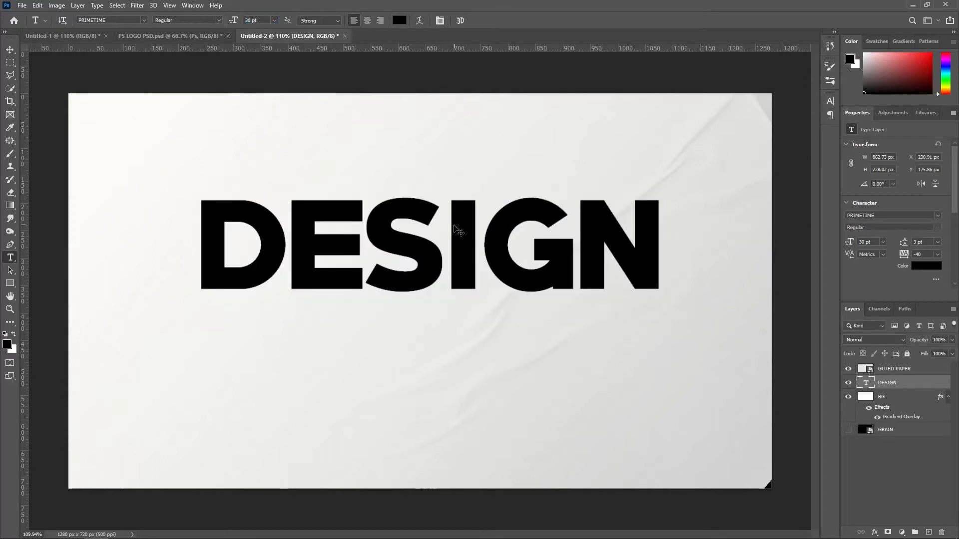
# Place the DESIGN layer above GLUED PAPER and move the text down to the canvas's middle
pyautogui.hotkey('alt', ']')
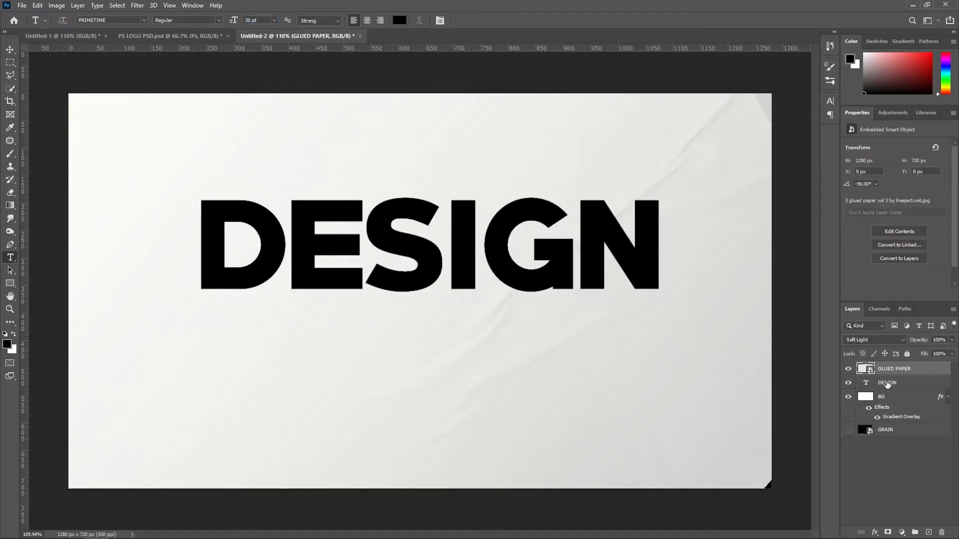
pyautogui.moveTo(887, 383); pyautogui.dragTo(889, 372)
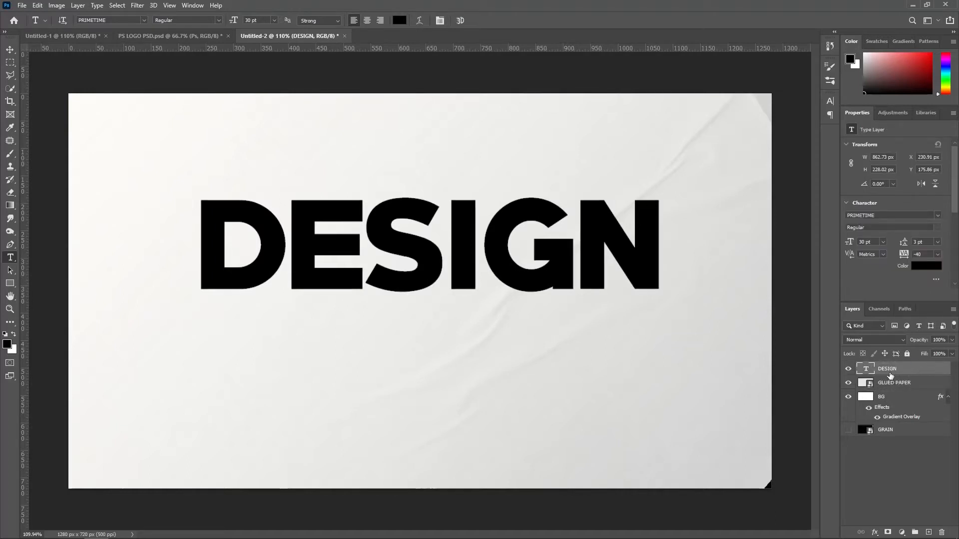
pyautogui.moveTo(423, 272); pyautogui.dragTo(424, 312)
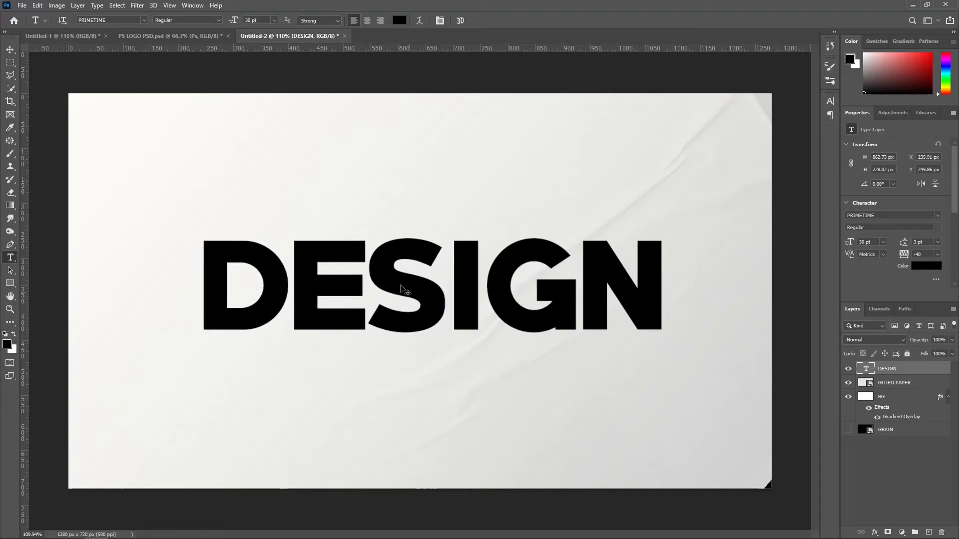
# Add a horizontal and a vertical guide crossing near the centre of the canvas
pyautogui.moveTo(439, 50); pyautogui.dragTo(434, 293)
pyautogui.moveTo(25, 231)
pyautogui.mouseDown()
pyautogui.moveTo(439, 259)
pyautogui.moveTo(435, 274)
pyautogui.mouseUp()
# Change the DESIGN text's colour to dark grey #242323
pyautogui.click(405, 276)
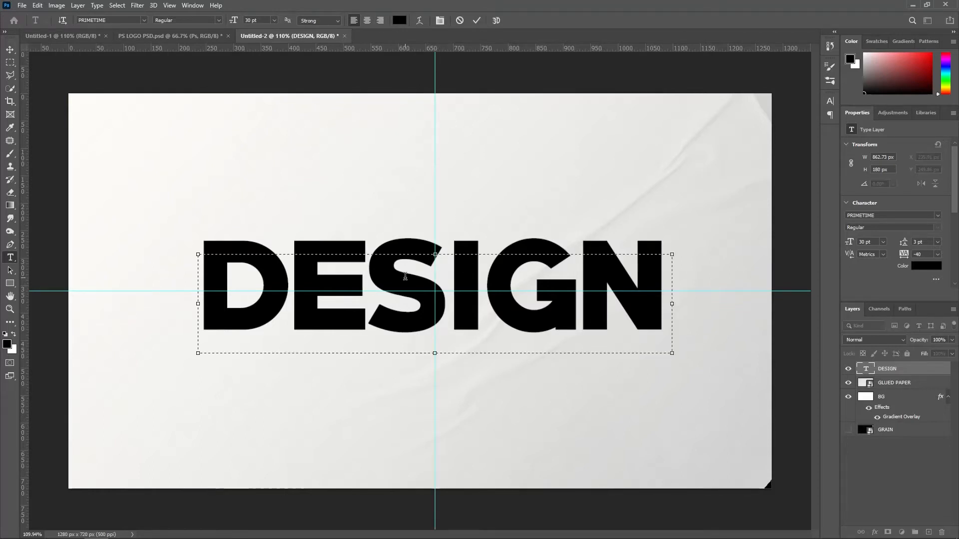
pyautogui.hotkey('ctrl', 'a')
pyautogui.click(401, 20)
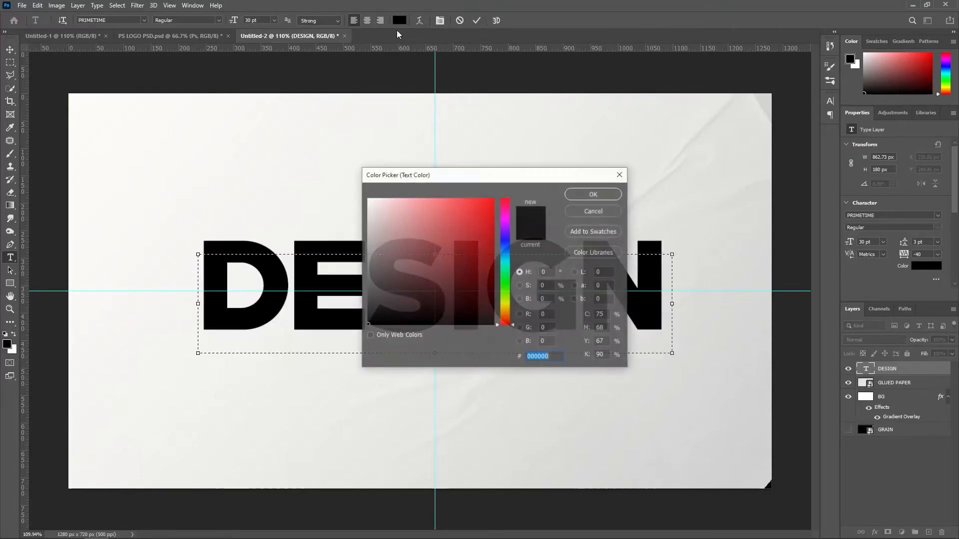
pyautogui.moveTo(375, 302)
pyautogui.mouseDown()
pyautogui.moveTo(372, 316)
pyautogui.moveTo(368, 308)
pyautogui.moveTo(389, 305)
pyautogui.mouseUp()
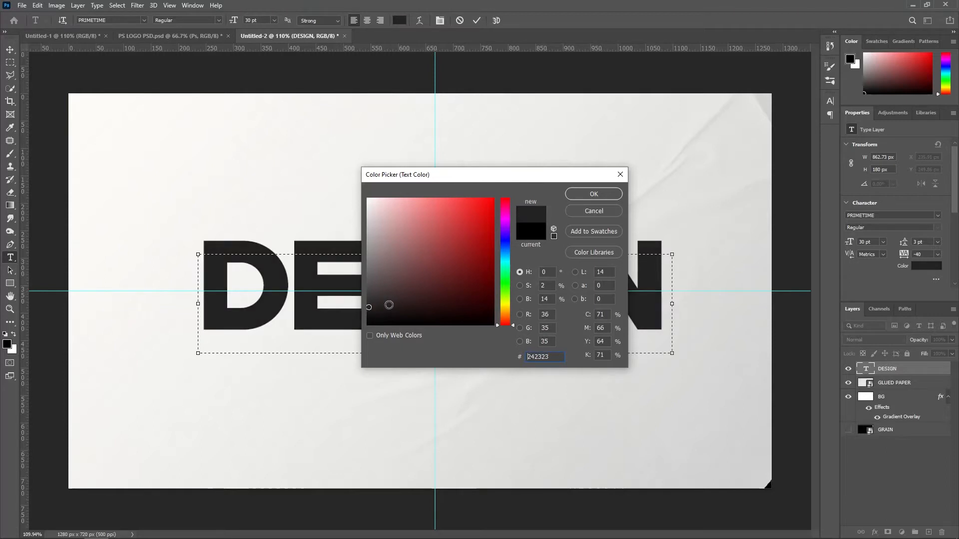
pyautogui.click(590, 194)
pyautogui.click(477, 19)
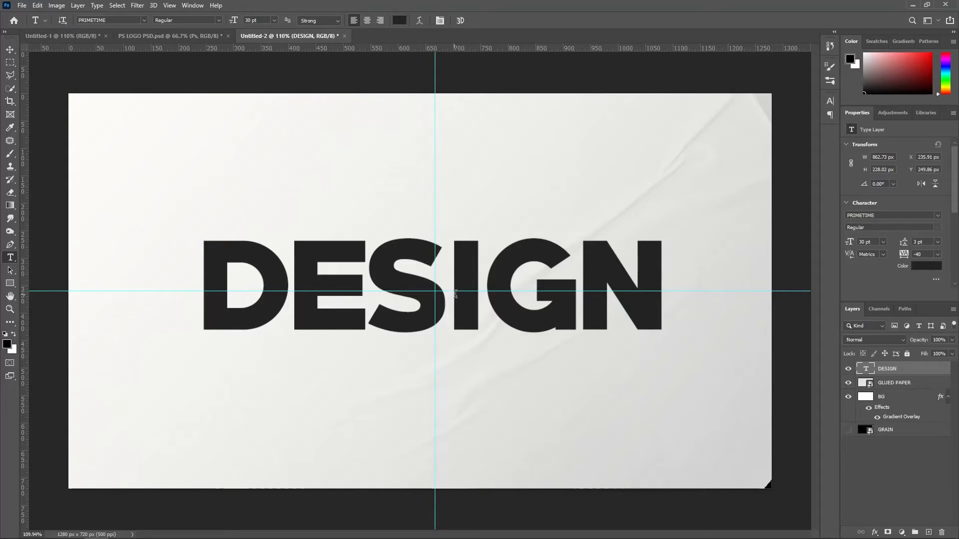
# Convert the DESIGN layer to a smart object and scale it to about 118%, centred on the guide intersection
pyautogui.rightClick(887, 372)
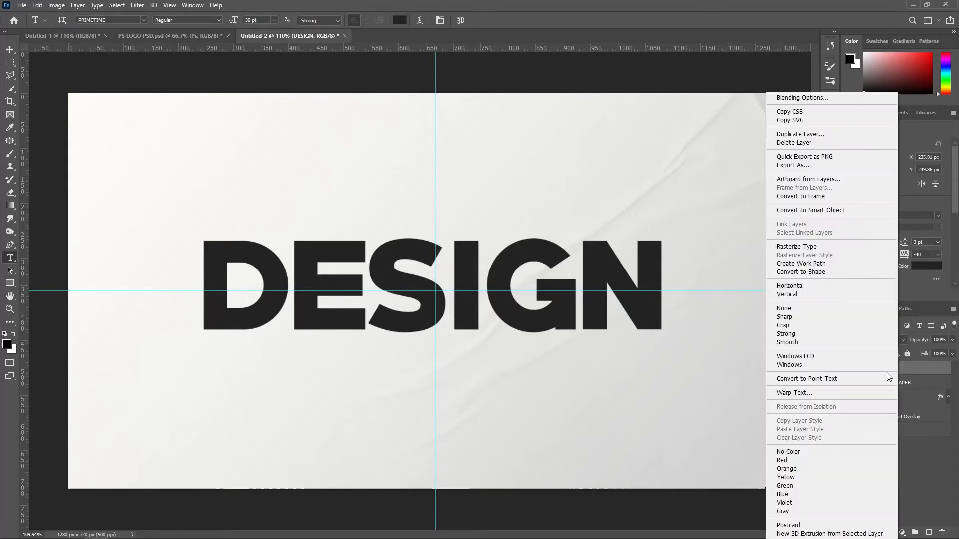
pyautogui.click(843, 211)
pyautogui.hotkey('ctrl', 't')
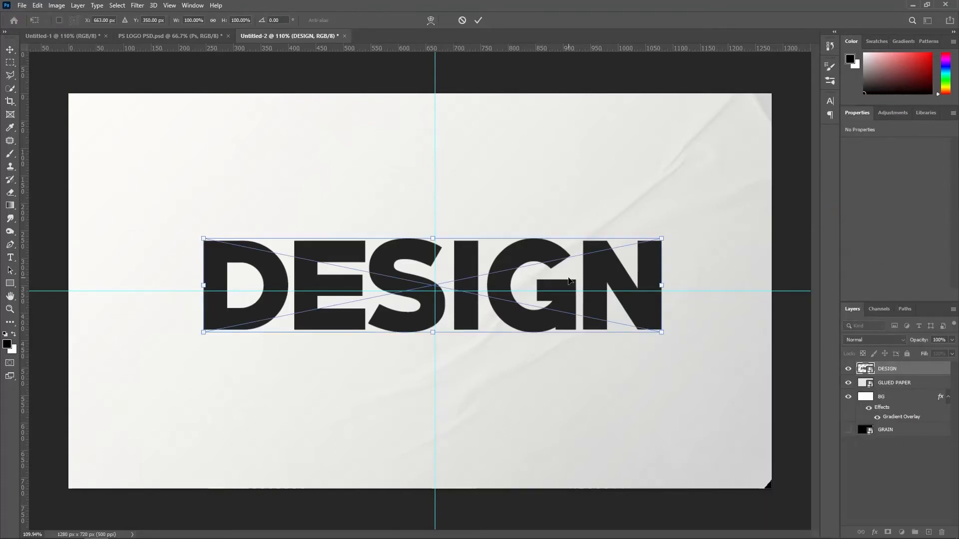
pyautogui.moveTo(567, 280)
pyautogui.mouseDown()
pyautogui.moveTo(560, 282)
pyautogui.moveTo(570, 286)
pyautogui.mouseUp()
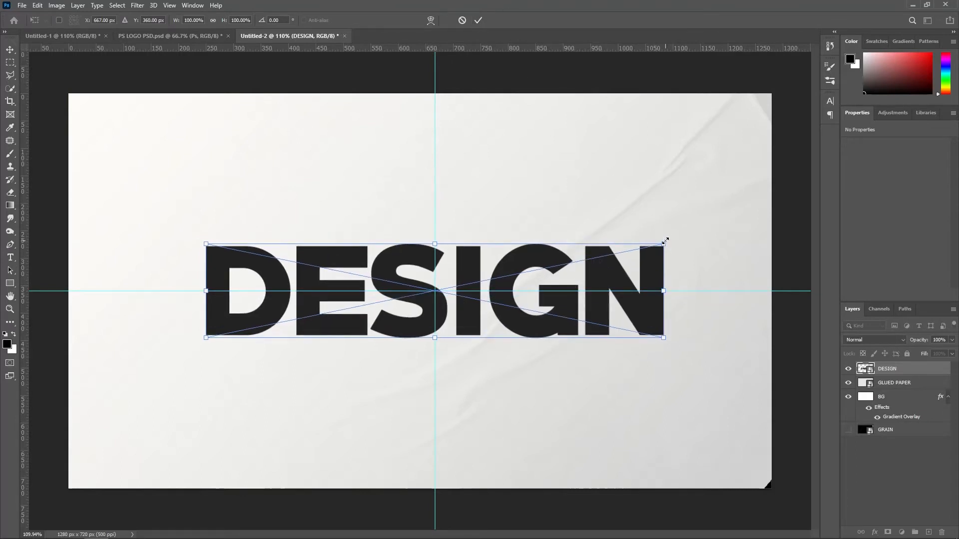
pyautogui.moveTo(665, 241); pyautogui.dragTo(707, 233)
pyautogui.click(478, 20)
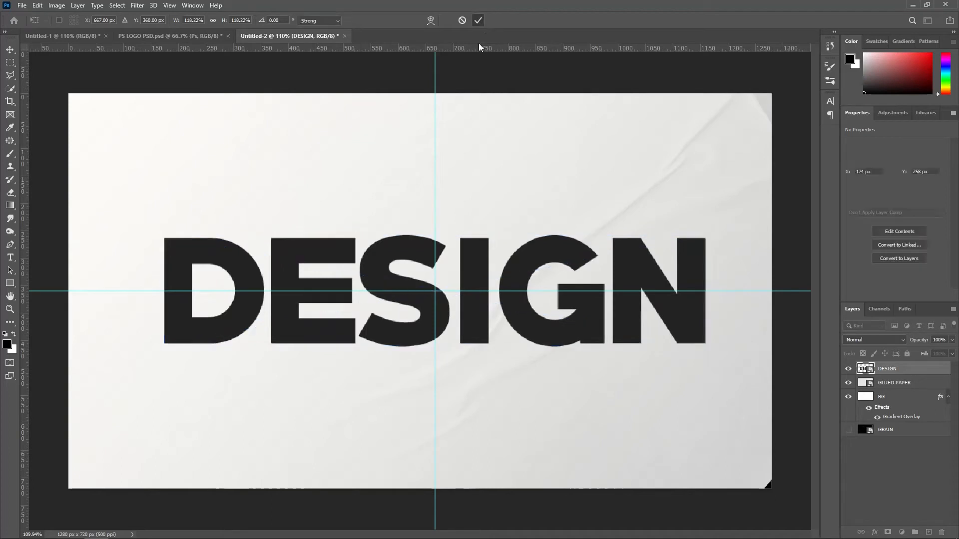
# Draw a circle about 336 px in diameter over the DESIGN text and centre it on the guide intersection
pyautogui.press('t')
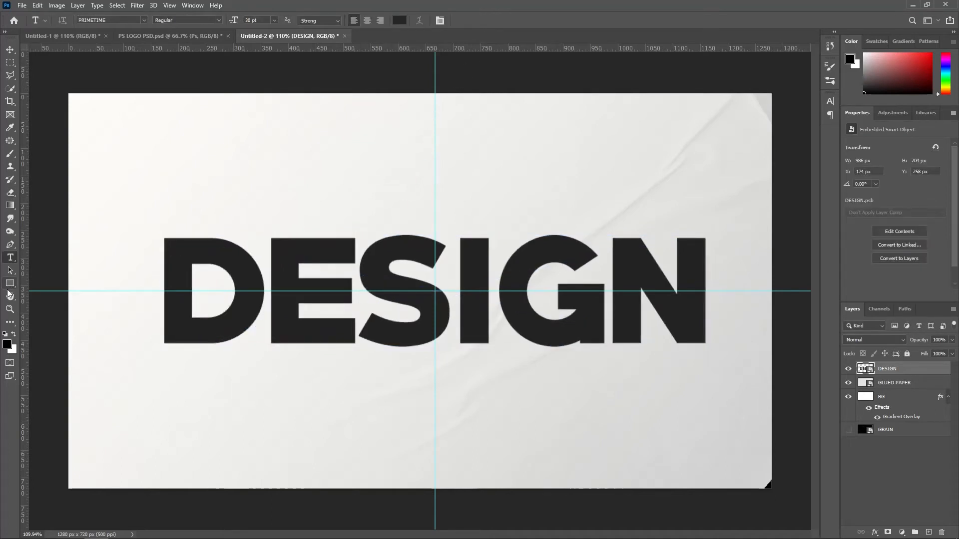
pyautogui.moveTo(10, 283); pyautogui.dragTo(30, 306)
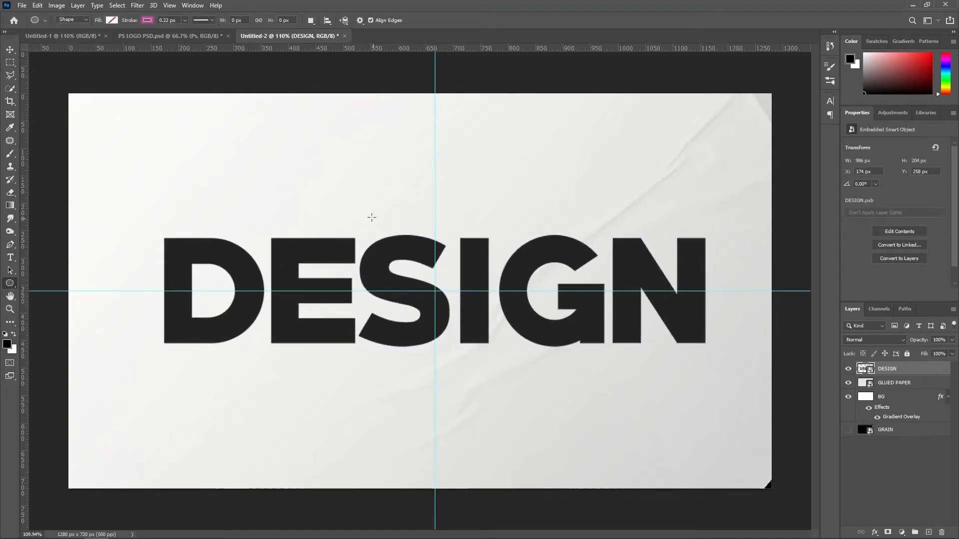
pyautogui.moveTo(360, 218); pyautogui.dragTo(548, 403)
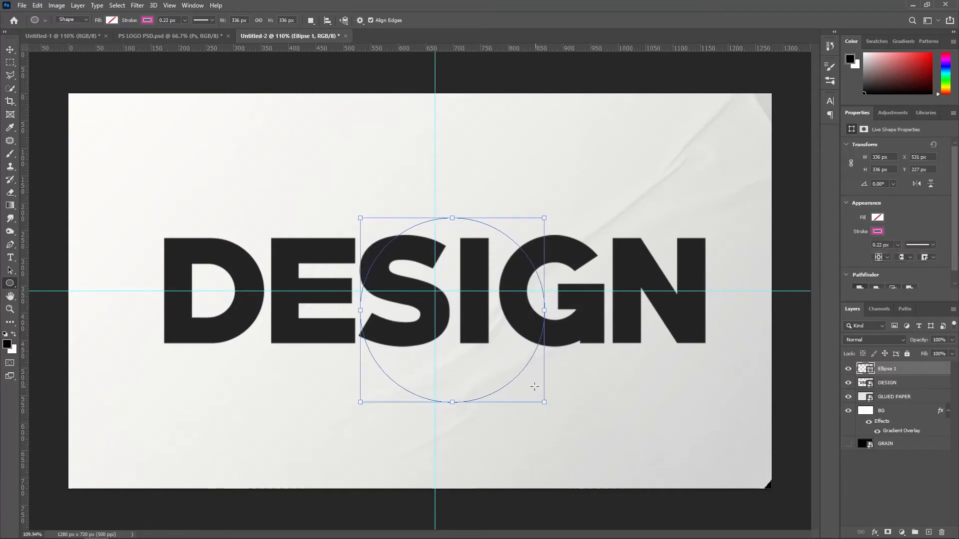
pyautogui.moveTo(524, 368); pyautogui.dragTo(508, 352)
# Give the circle a white stroke and a white fill
pyautogui.click(146, 20)
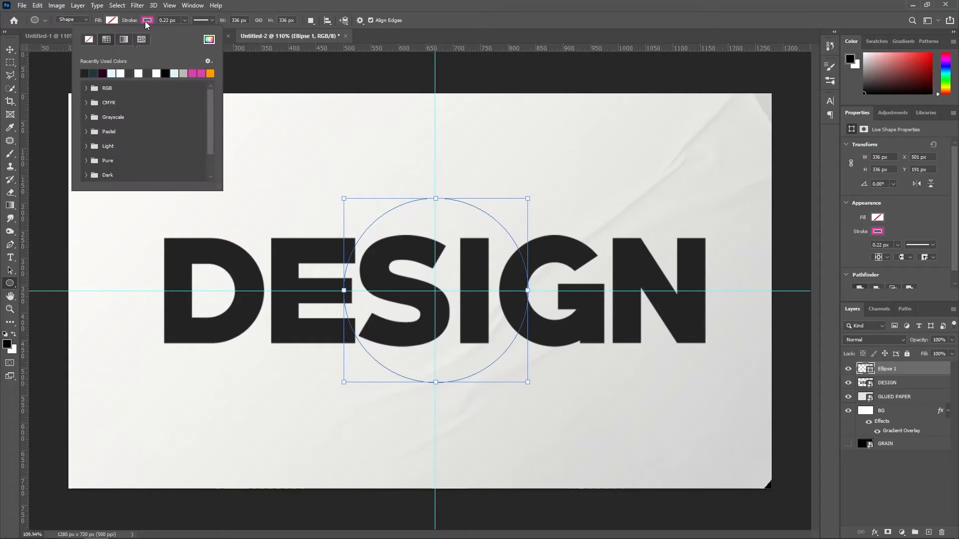
pyautogui.click(121, 72)
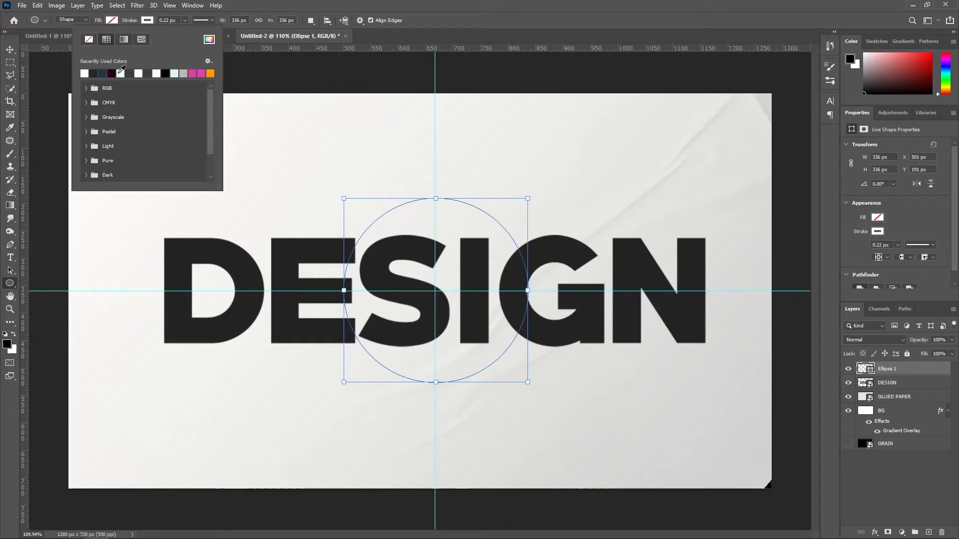
pyautogui.click(112, 20)
pyautogui.click(49, 74)
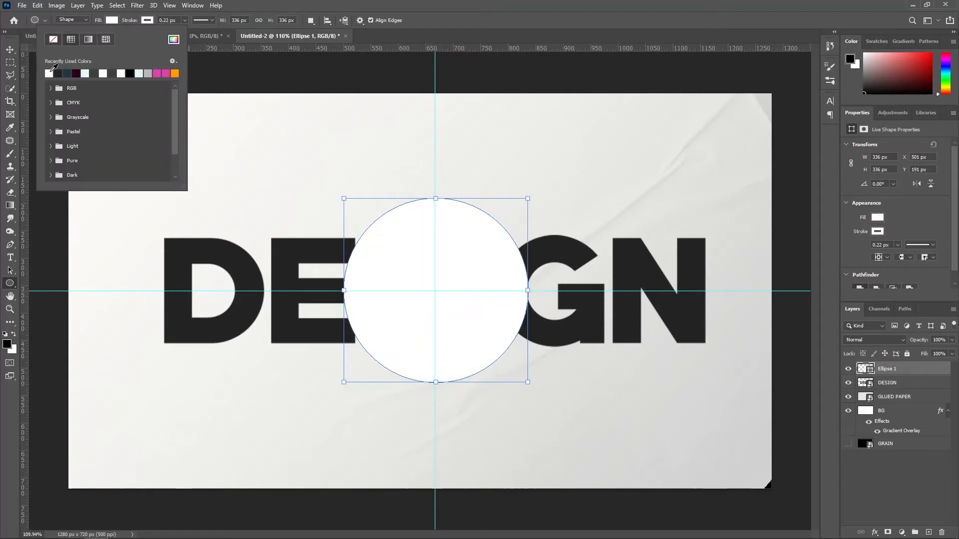
# Reduce the circle layer's fill to 0% so only its white outline remains
pyautogui.click(10, 50)
pyautogui.click(952, 353)
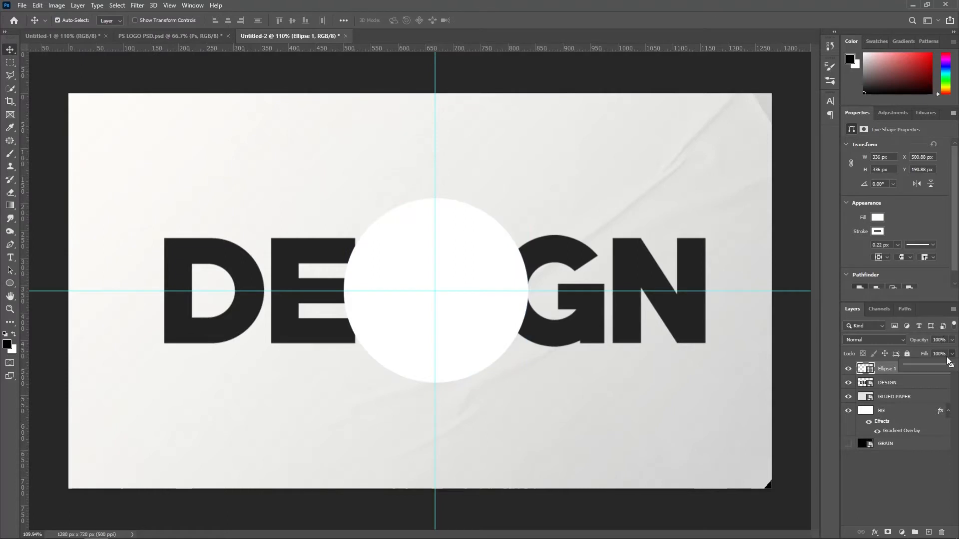
pyautogui.moveTo(949, 365); pyautogui.dragTo(877, 364)
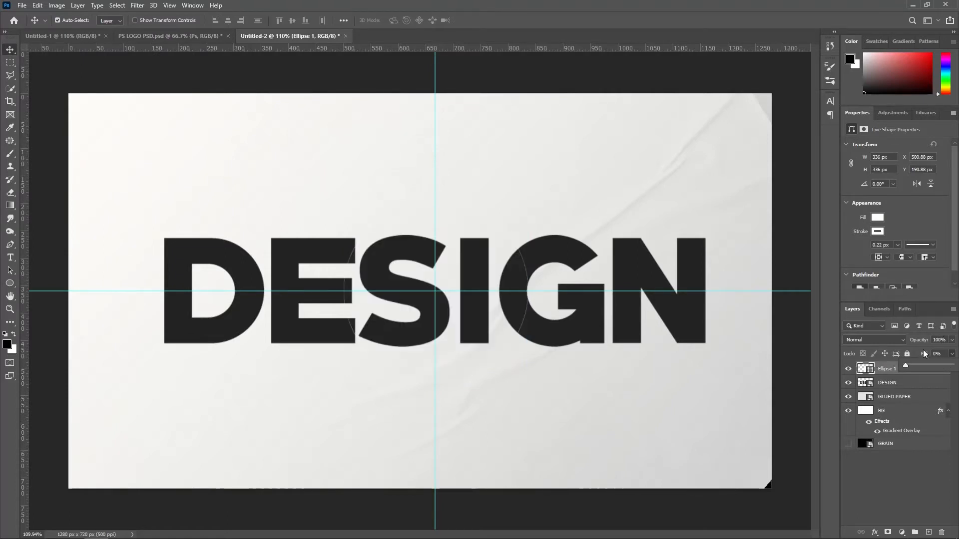
# Set the circle's stroke width to 1 px
pyautogui.click(6, 275)
pyautogui.click(8, 283)
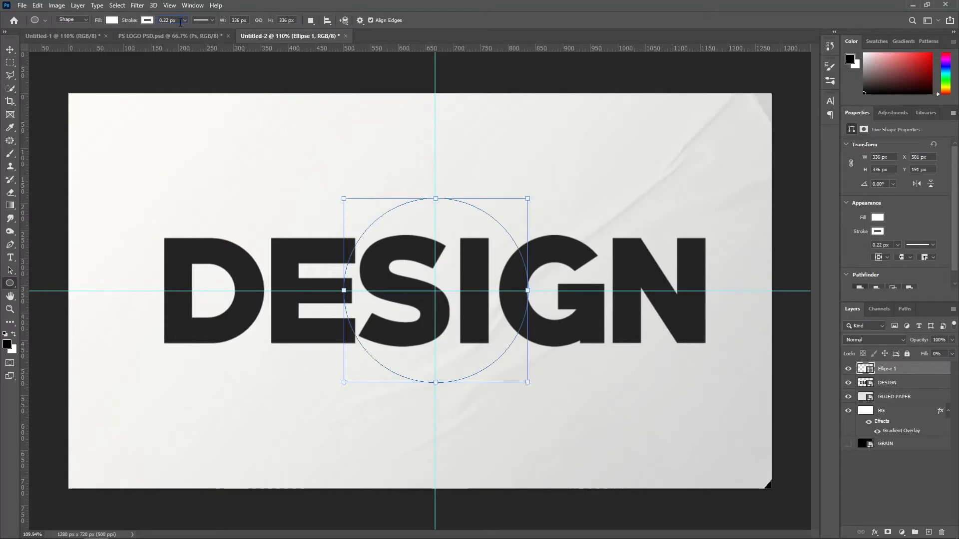
pyautogui.write('1')
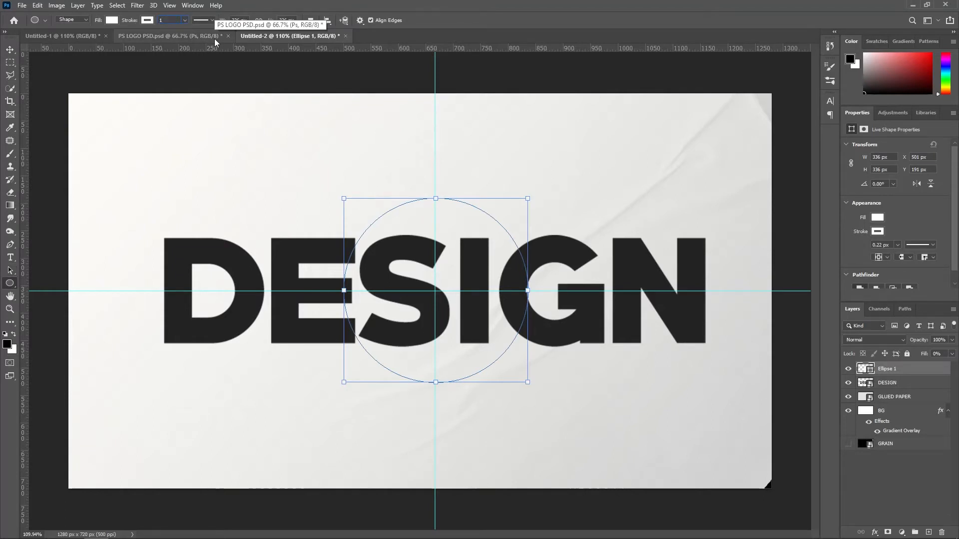
pyautogui.press('Return')
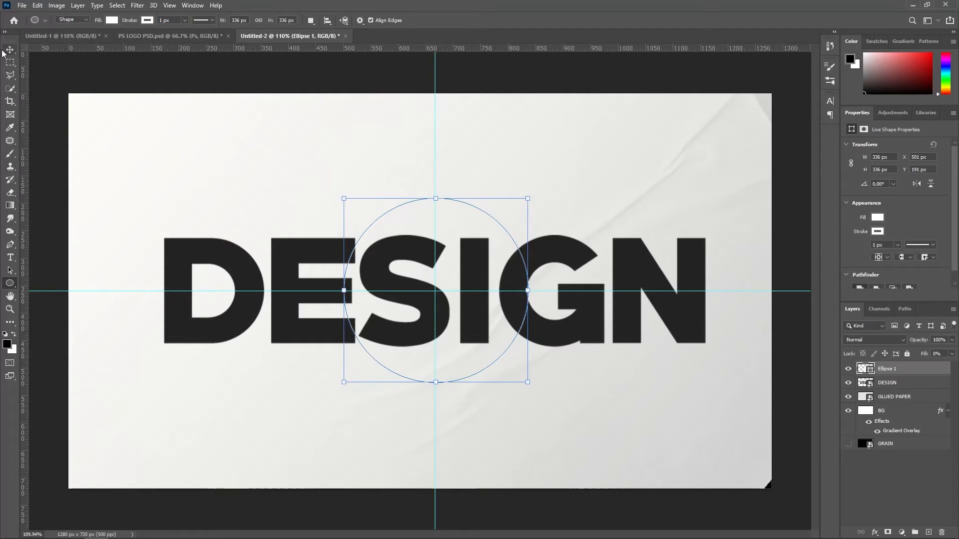
pyautogui.click(7, 50)
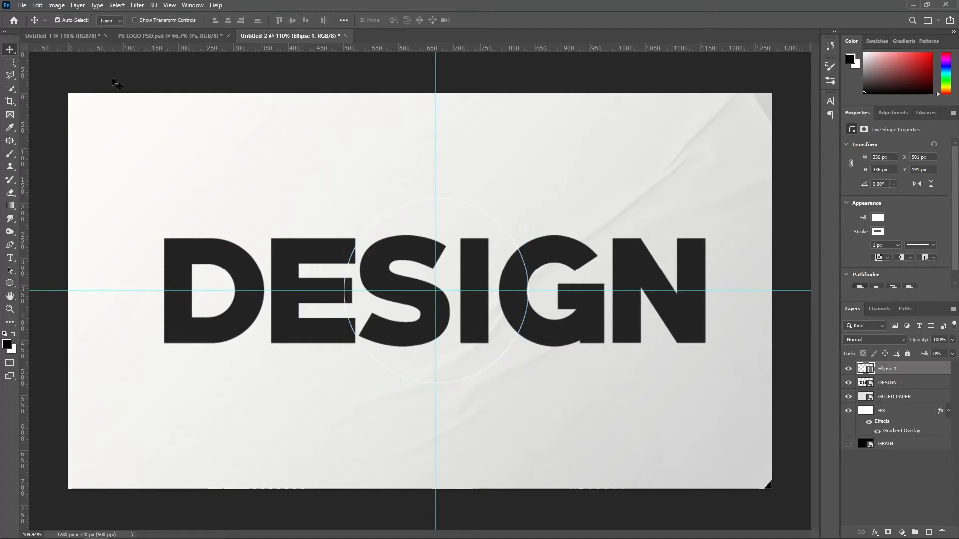
# Apply a Gaussian Blur smart filter to the DESIGN layer
pyautogui.click(924, 384)
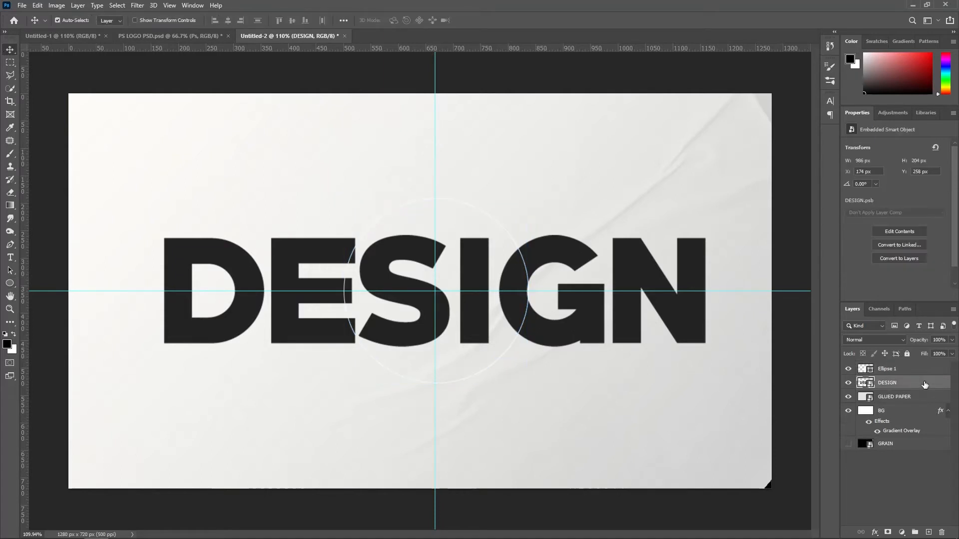
pyautogui.click(138, 6)
pyautogui.moveTo(229, 134)
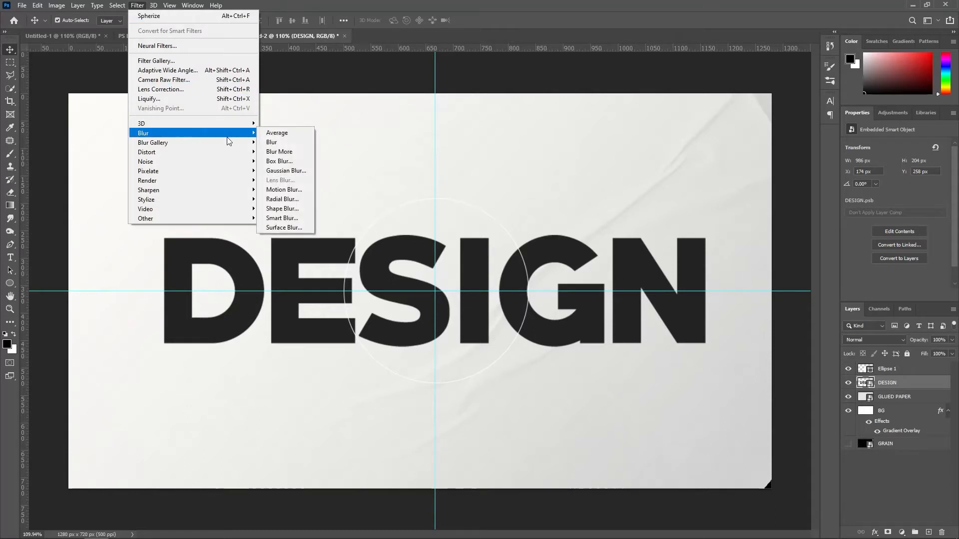
pyautogui.click(285, 171)
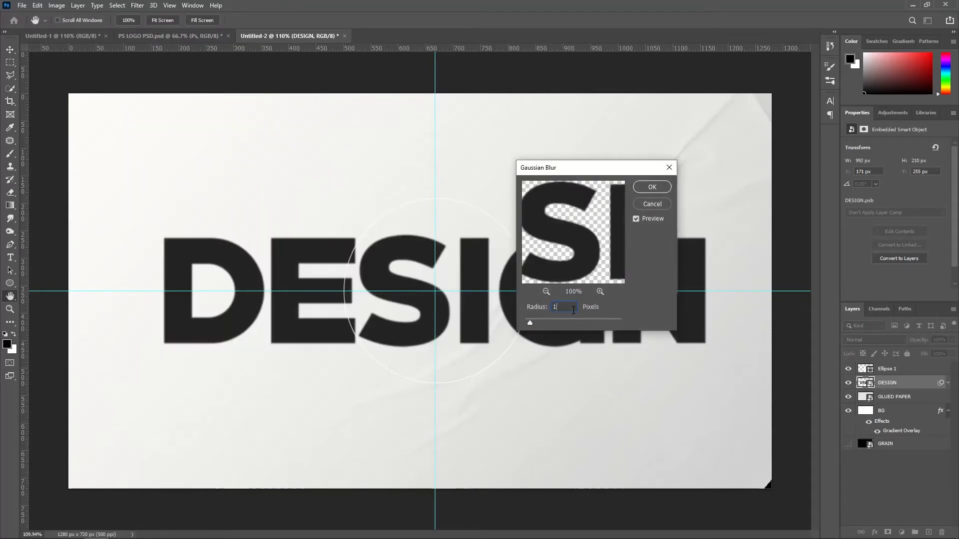
pyautogui.click(652, 187)
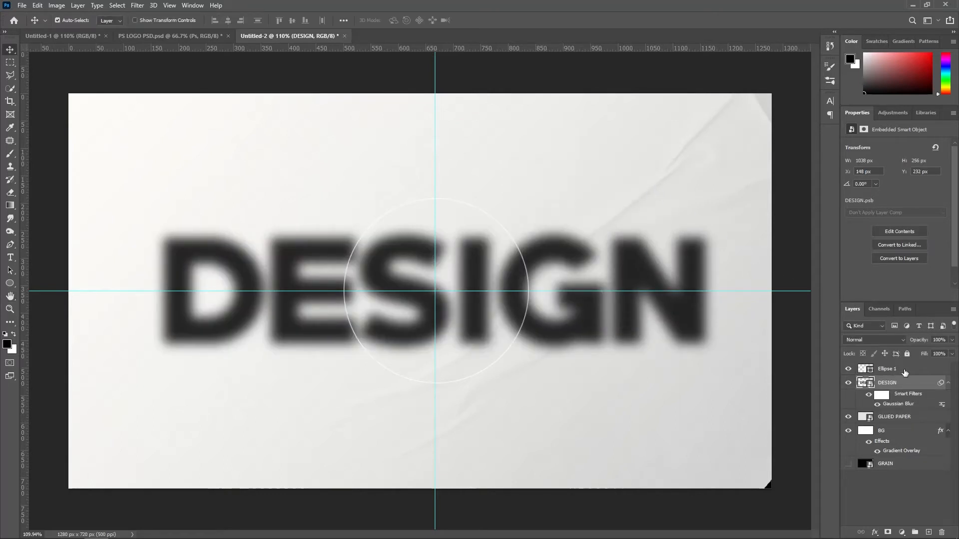
# Mask the DESIGN layer with a selection loaded from the circle, and duplicate the masked layer
pyautogui.click(889, 370)
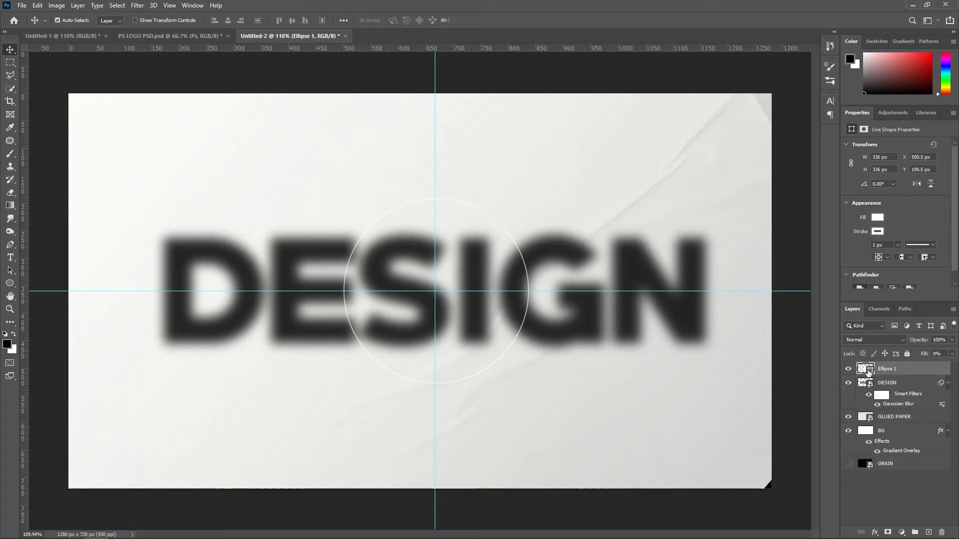
pyautogui.keyDown('ctrl'); pyautogui.click(870, 372); pyautogui.keyUp('ctrl')
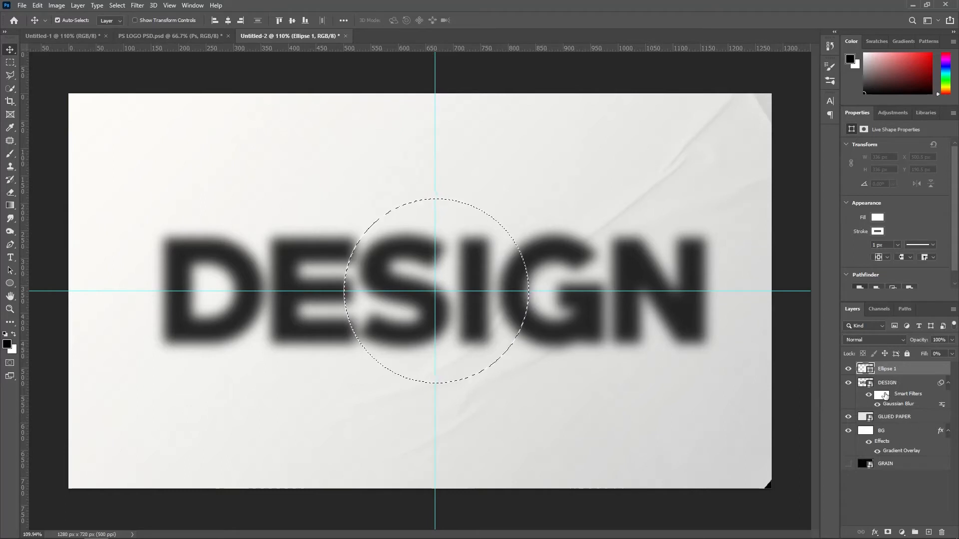
pyautogui.click(880, 395)
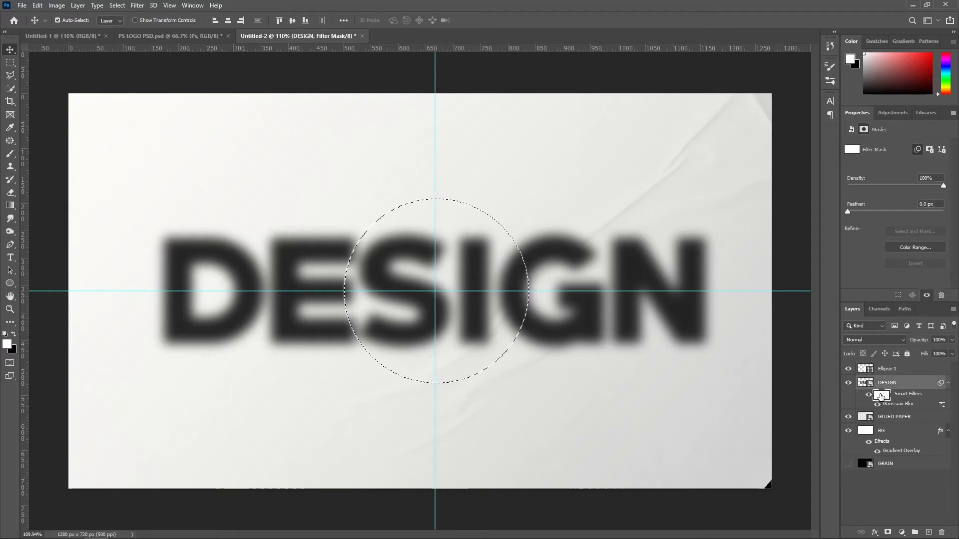
pyautogui.click(887, 532)
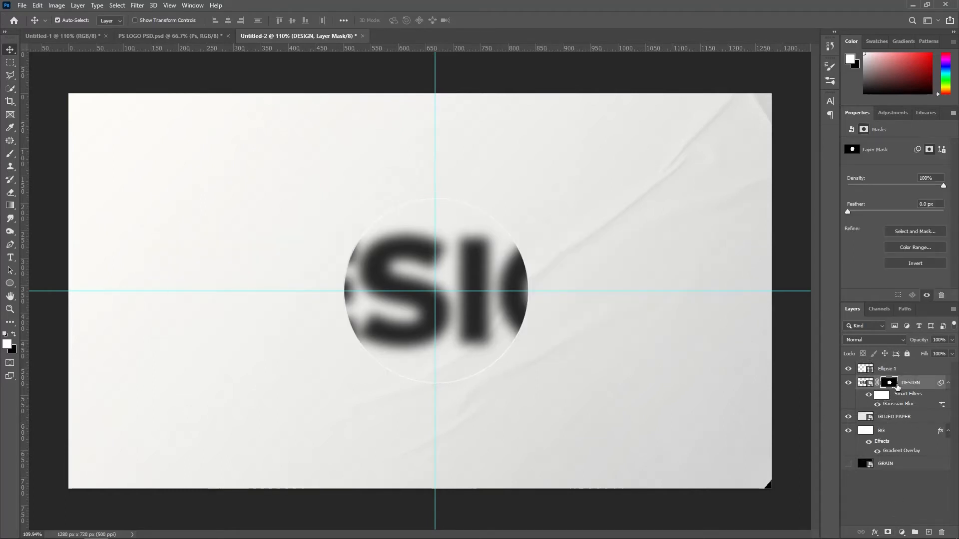
pyautogui.hotkey('ctrl', 'j')
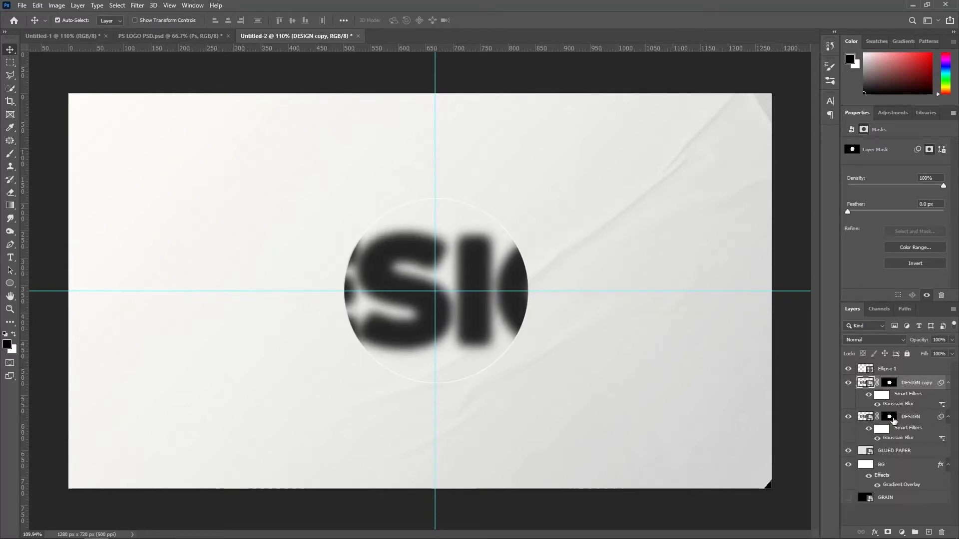
# Invert the original DESIGN layer's mask and delete the blur smart filter from the DESIGN copy
pyautogui.click(890, 417)
pyautogui.hotkey('ctrl', 'i')
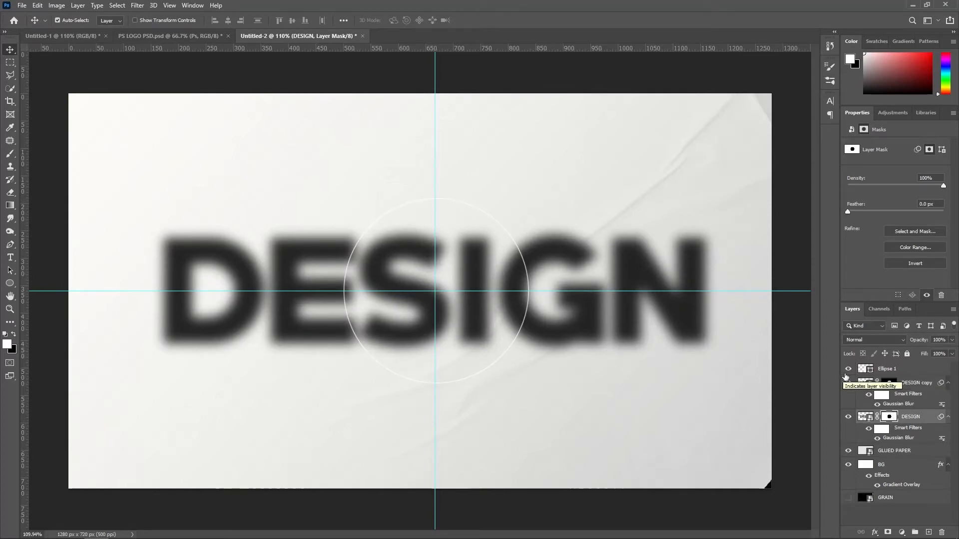
pyautogui.click(867, 394)
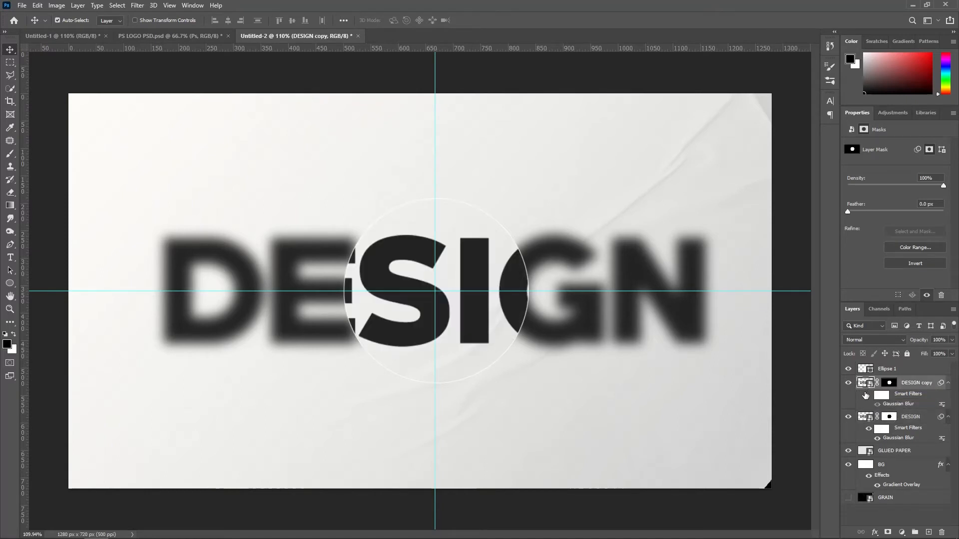
pyautogui.moveTo(875, 397); pyautogui.dragTo(940, 531)
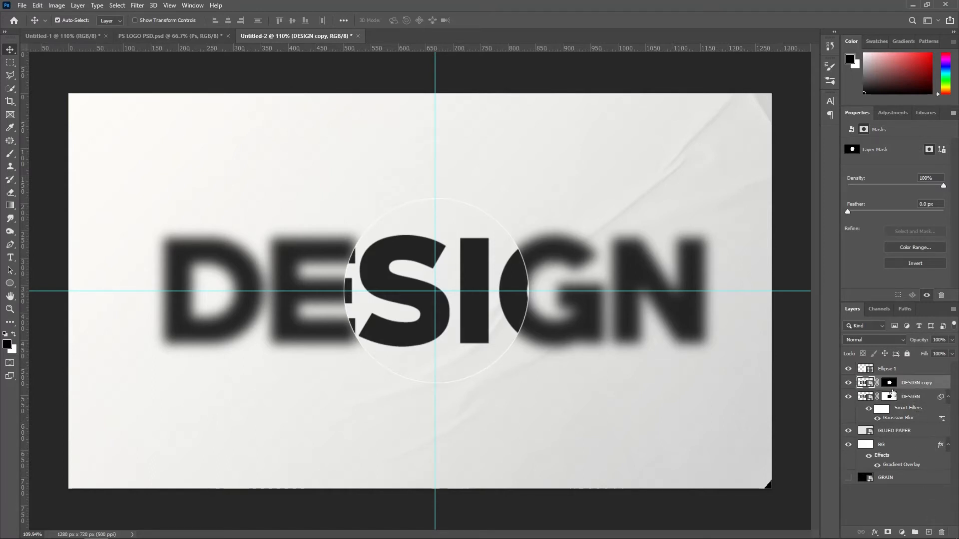
# Add a black Inner Glow effect with a size of 16 px to the circle layer
pyautogui.click(905, 370)
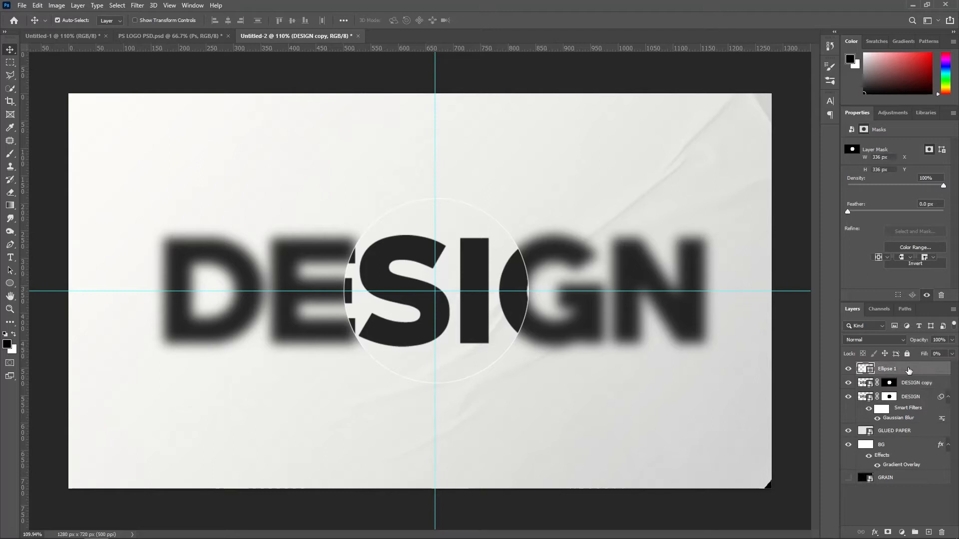
pyautogui.doubleClick(934, 376)
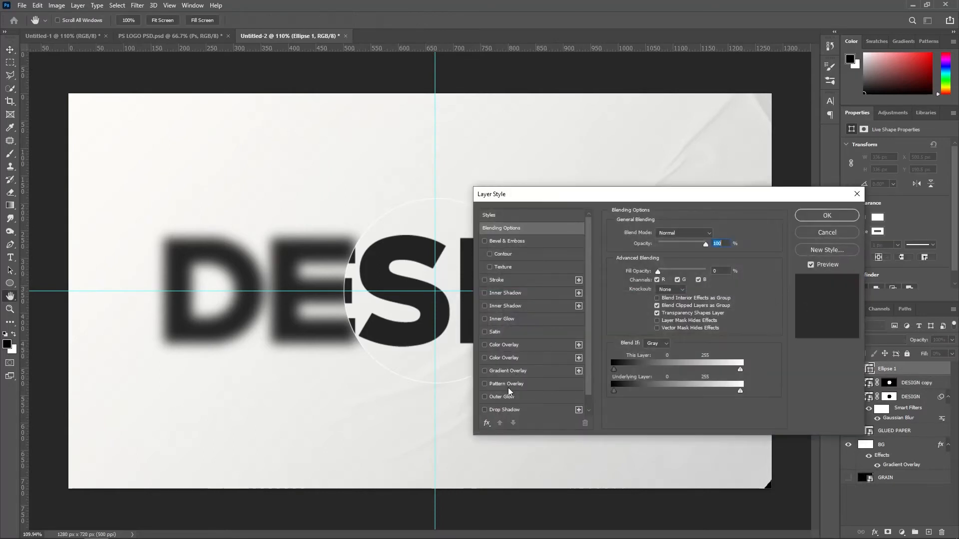
pyautogui.click(498, 320)
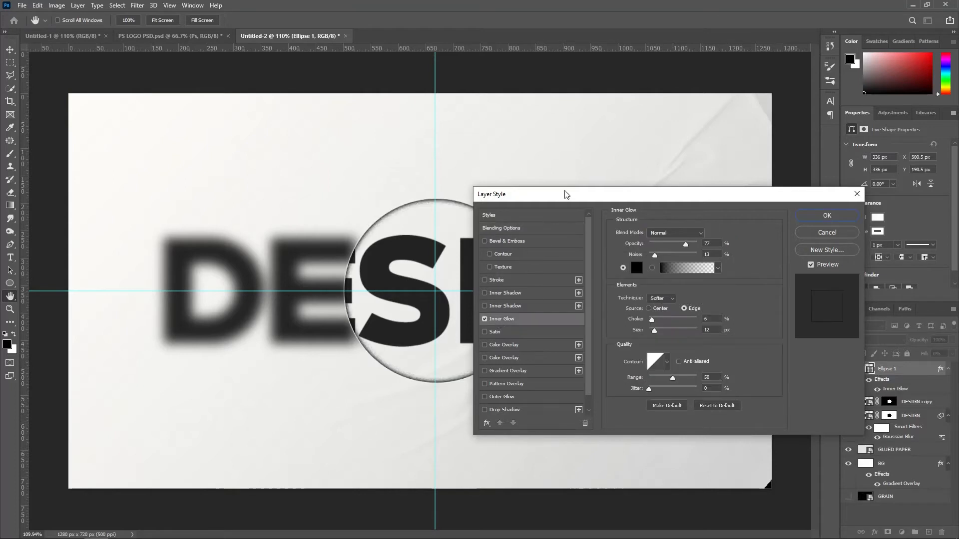
pyautogui.moveTo(565, 191); pyautogui.dragTo(649, 147)
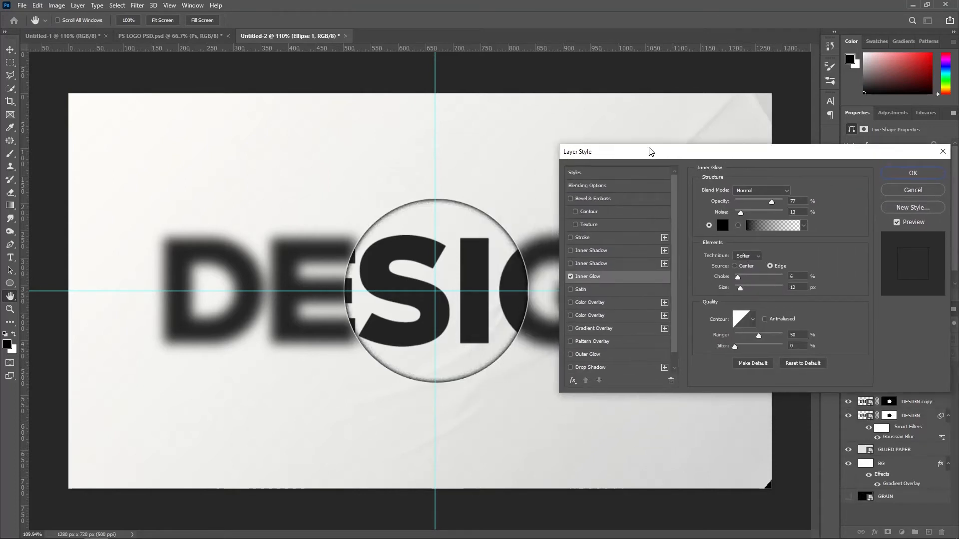
pyautogui.click(795, 287)
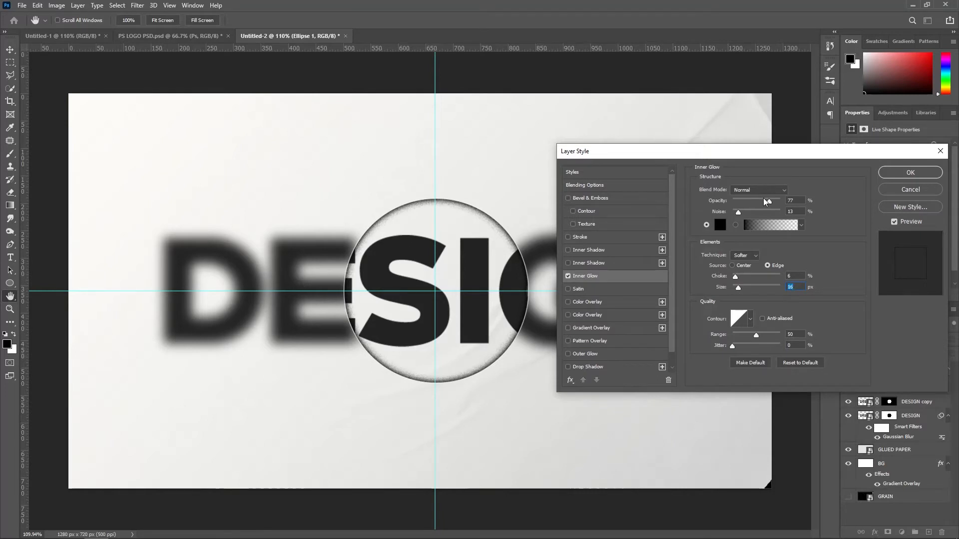
pyautogui.click(903, 173)
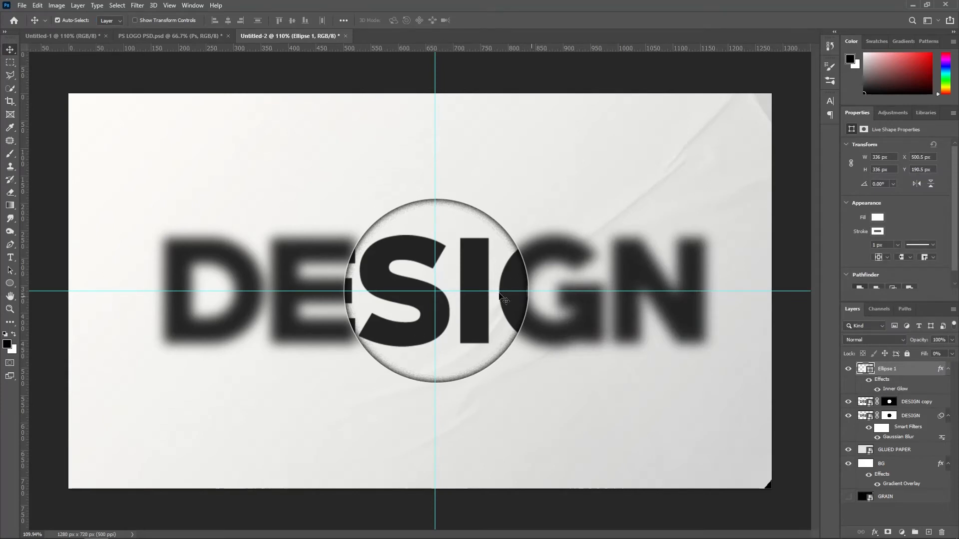
# Draw a vertical line about 80 px long above the circle on the vertical guide and give it a dark grey fill
pyautogui.moveTo(14, 282); pyautogui.dragTo(48, 328)
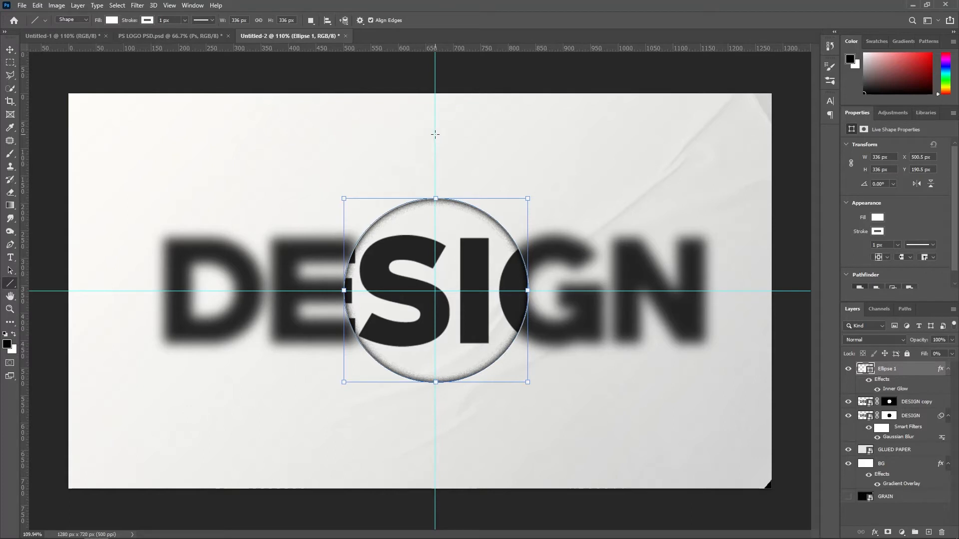
pyautogui.moveTo(435, 134); pyautogui.dragTo(438, 179)
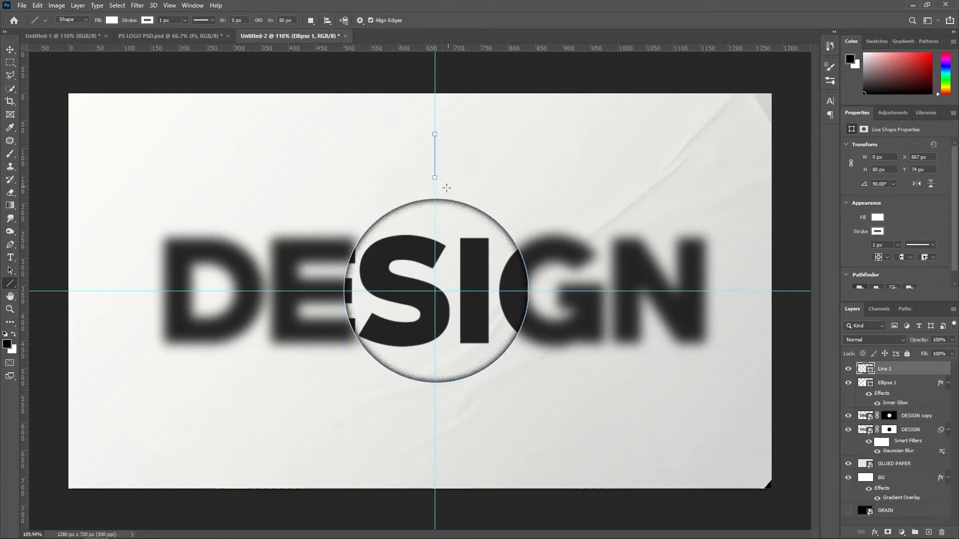
pyautogui.click(112, 22)
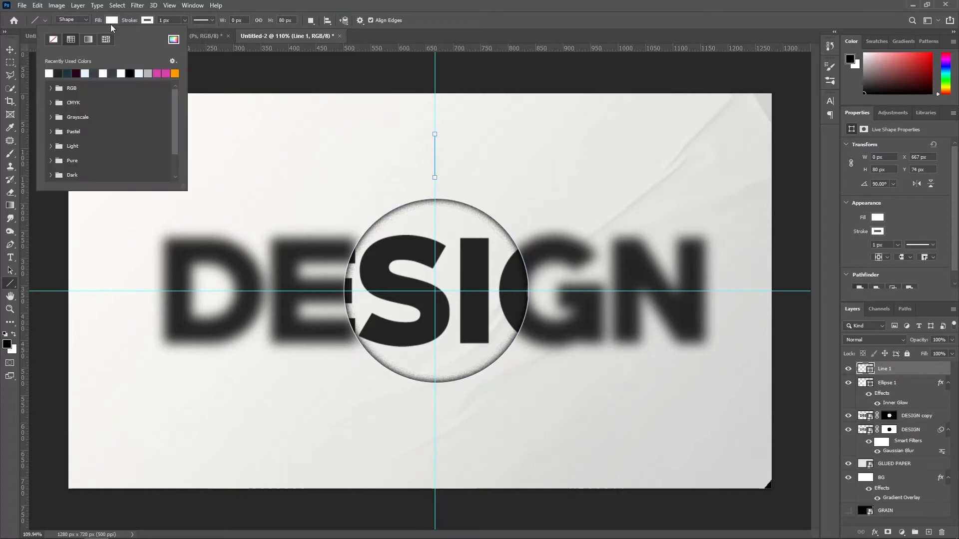
# Remove the vertical guide from the canvas
pyautogui.click(10, 49)
pyautogui.click(328, 60)
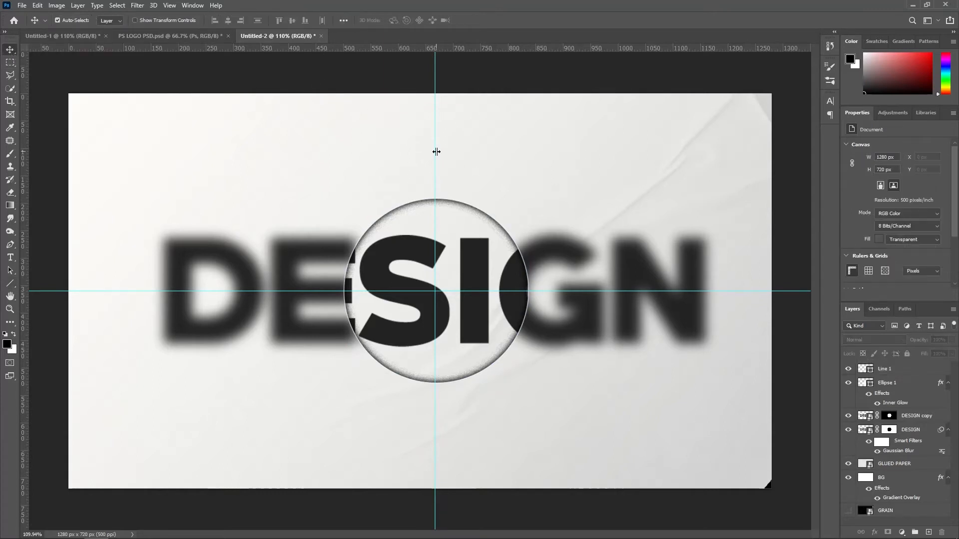
pyautogui.moveTo(436, 124); pyautogui.dragTo(28, 139)
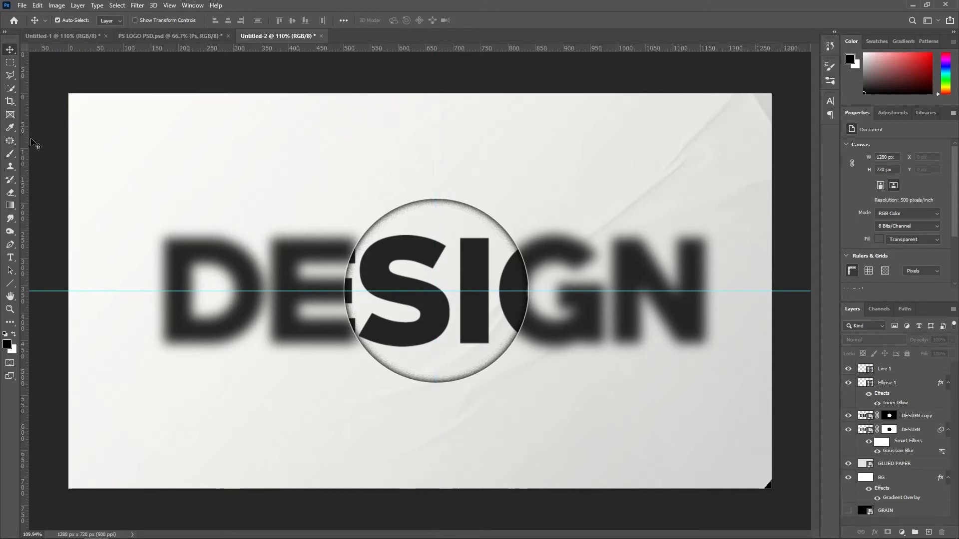
# Give the vertical line above the circle a dark grey stroke and no fill
pyautogui.click(437, 160)
pyautogui.click(896, 372)
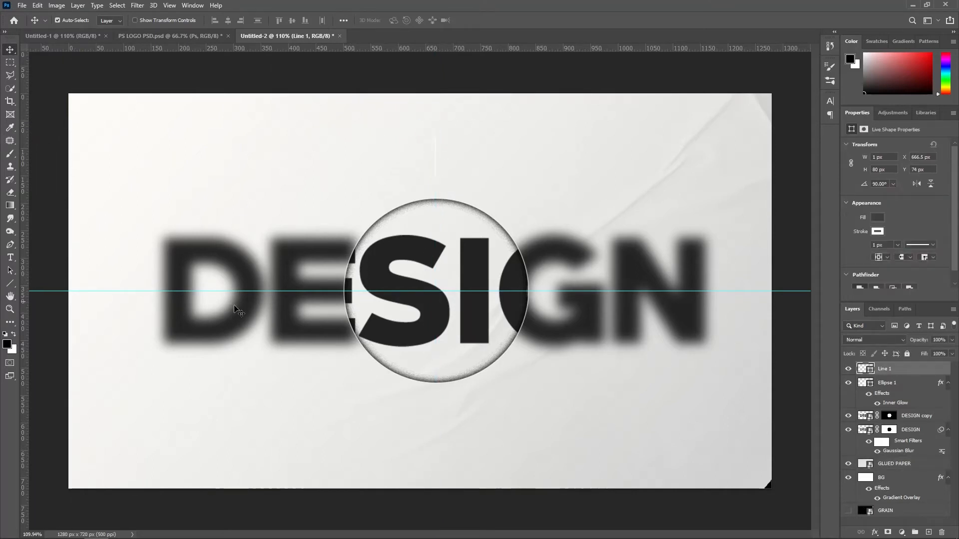
pyautogui.click(9, 283)
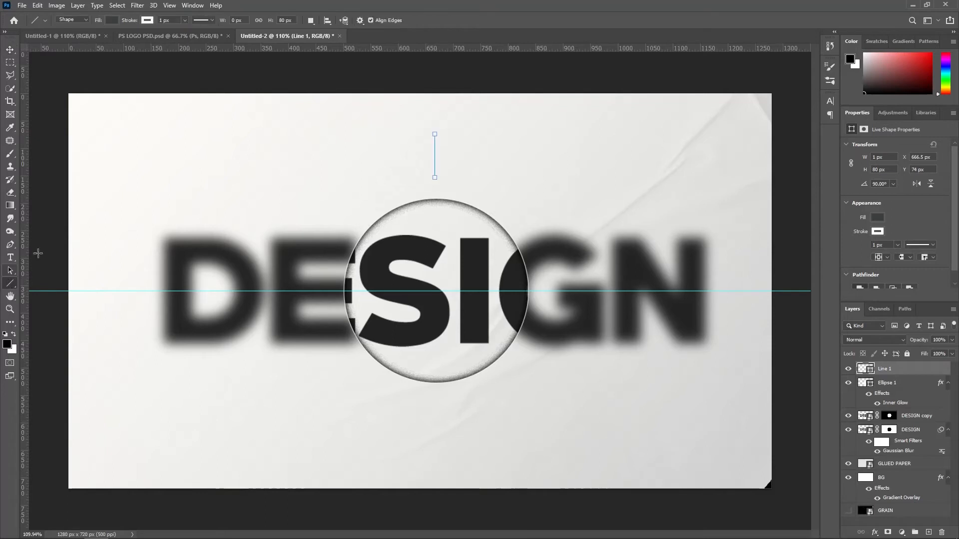
pyautogui.click(146, 21)
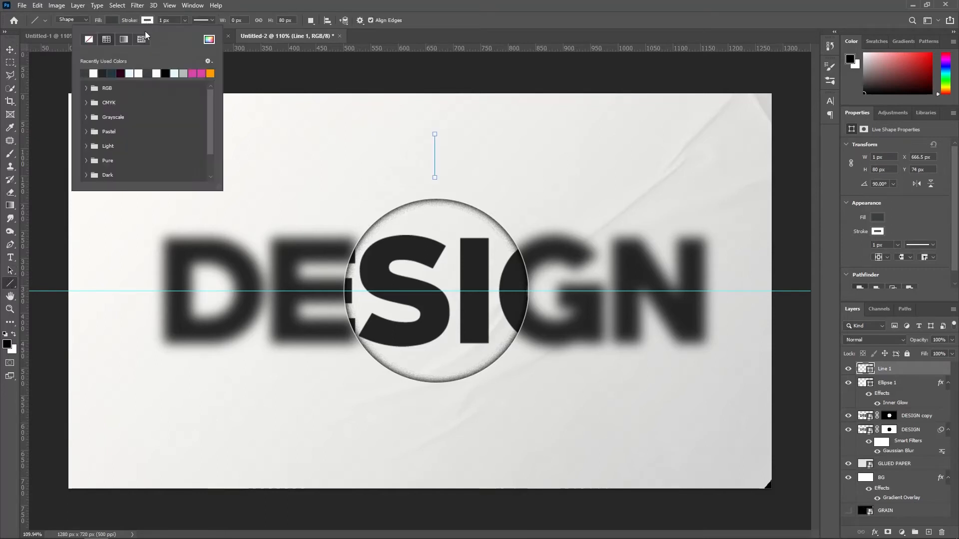
pyautogui.click(91, 72)
pyautogui.click(112, 20)
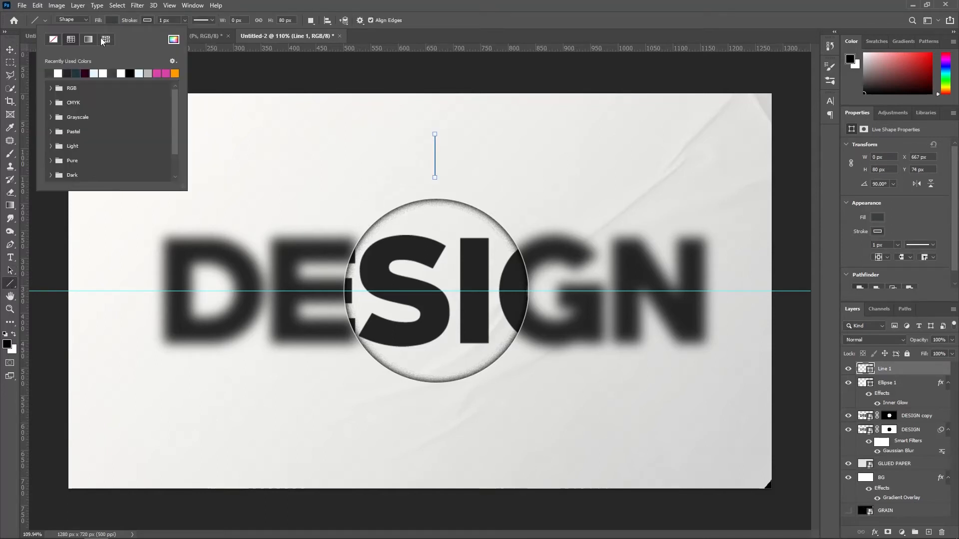
pyautogui.click(54, 40)
pyautogui.press('v')
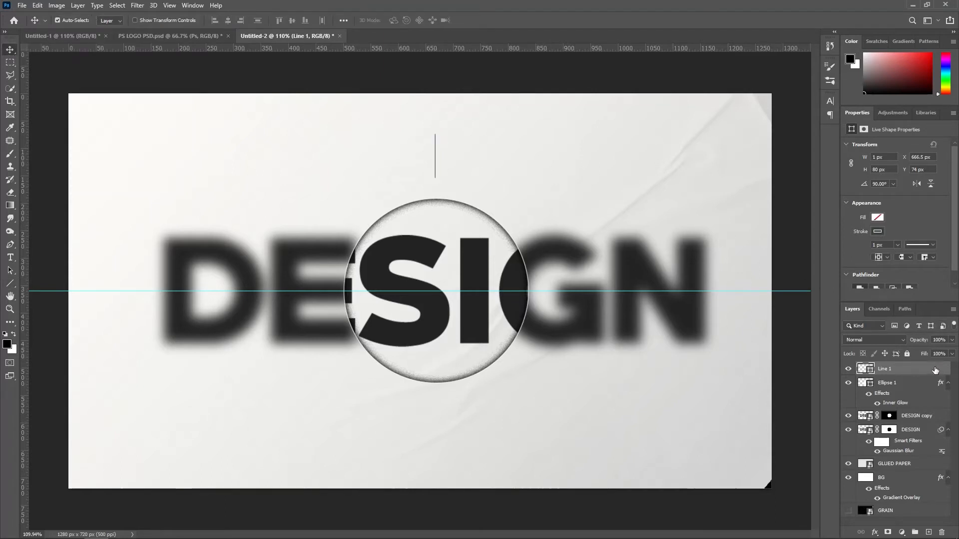
# Duplicate the vertical line above the circle and place the copy directly below the circle
pyautogui.hotkey('ctrl', 'j')
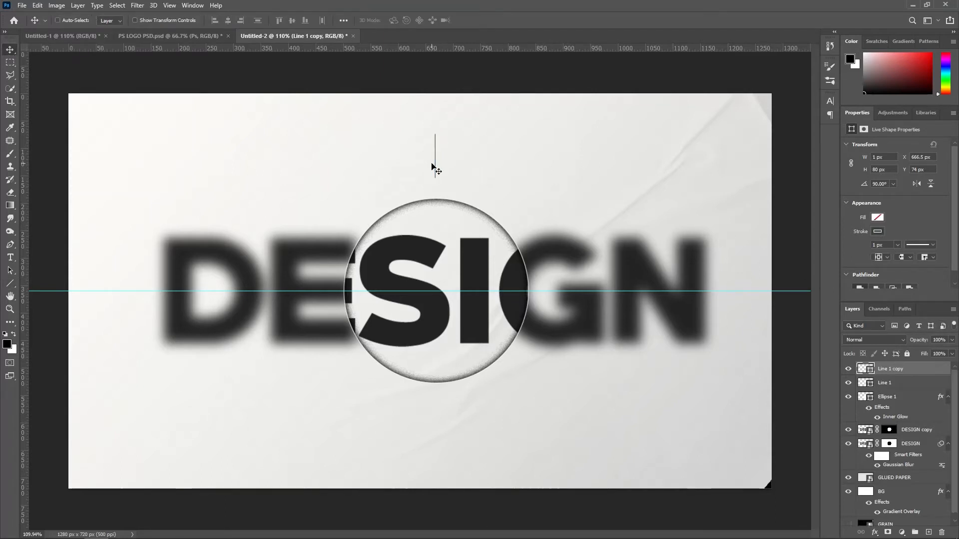
pyautogui.hotkey('ctrl', 't')
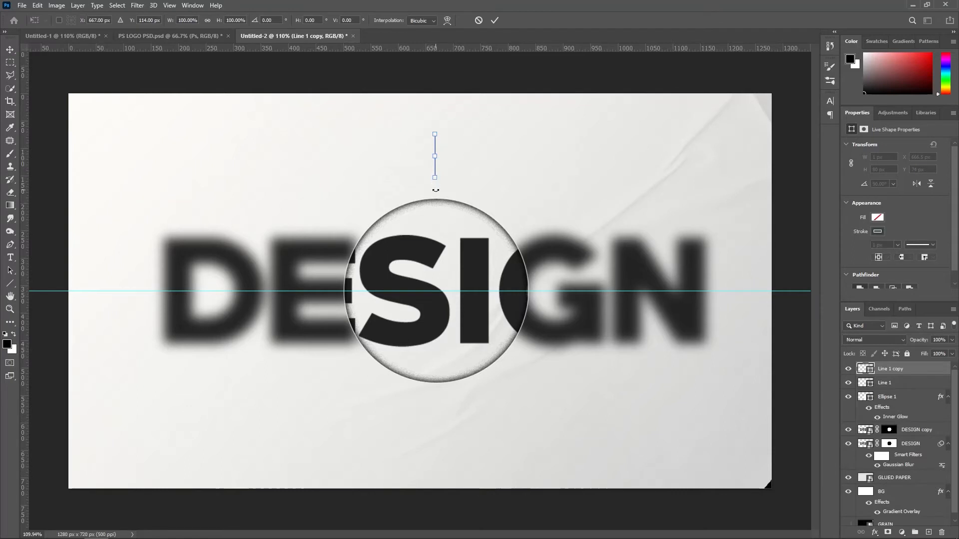
pyautogui.moveTo(435, 178); pyautogui.dragTo(436, 427)
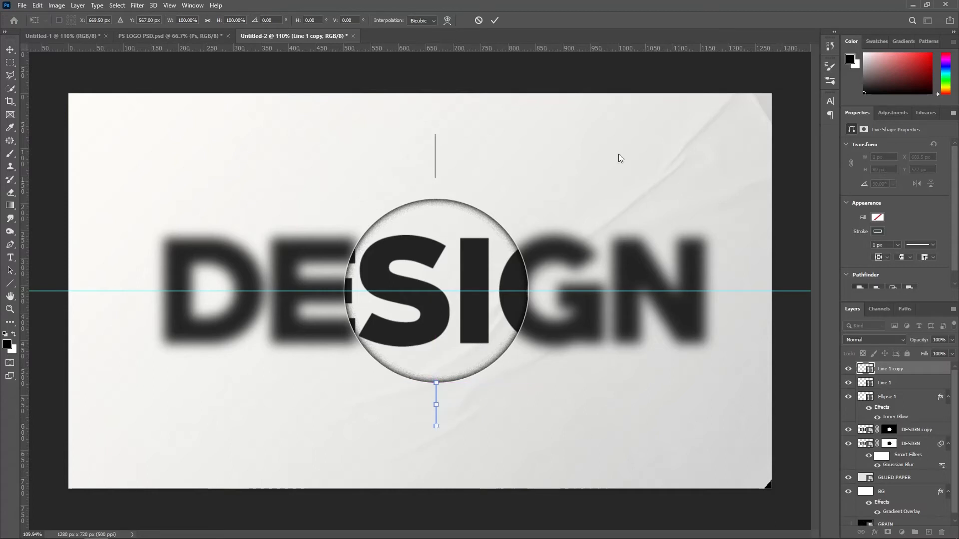
pyautogui.click(495, 20)
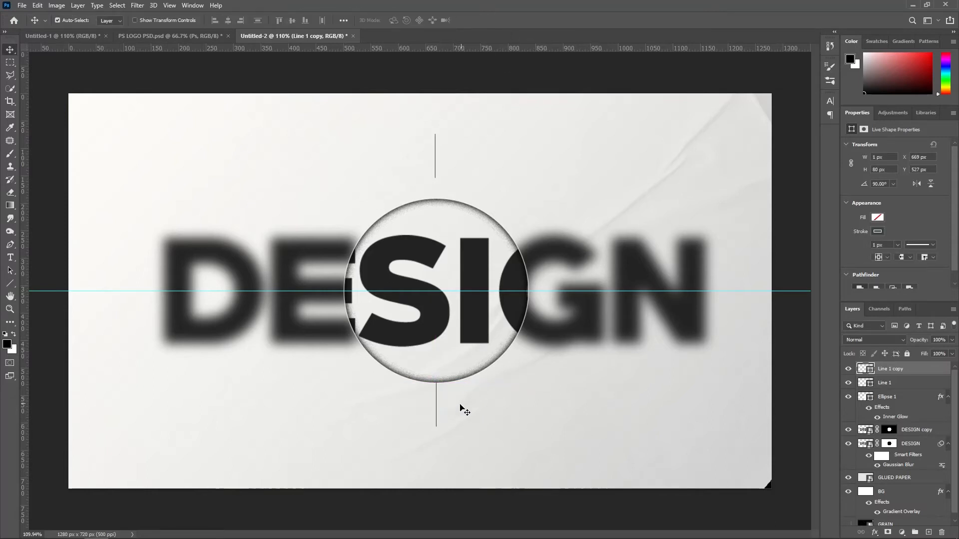
# Select both vertical lines and move them together so they are centred on the circle above and below it
pyautogui.keyDown('shift'); pyautogui.click(904, 382); pyautogui.keyUp('shift')
pyautogui.hotkey('ctrl', 't')
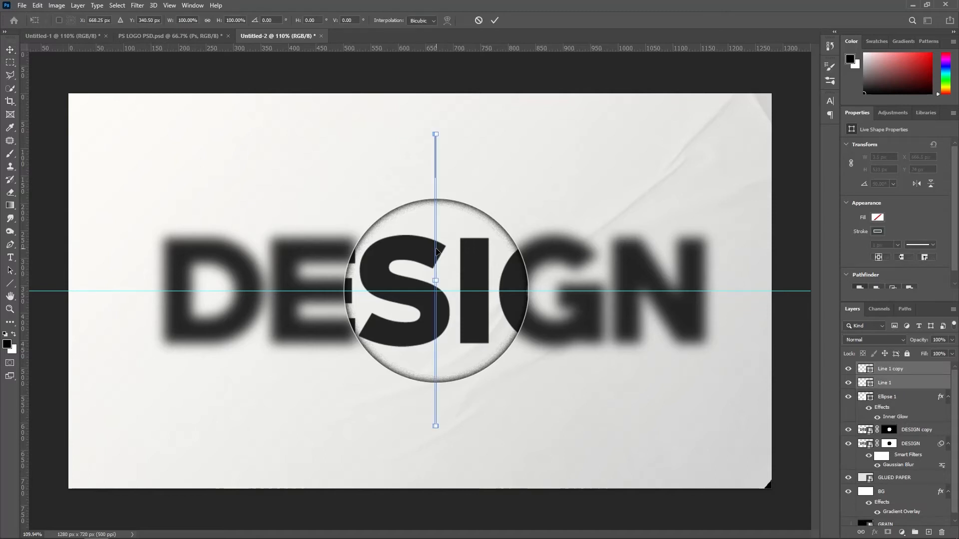
pyautogui.moveTo(436, 253); pyautogui.dragTo(439, 266)
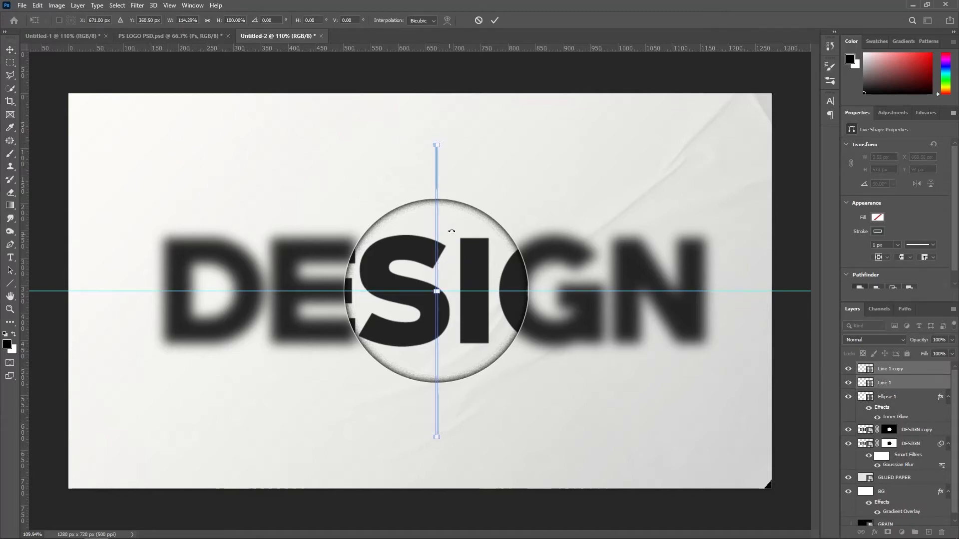
pyautogui.click(494, 21)
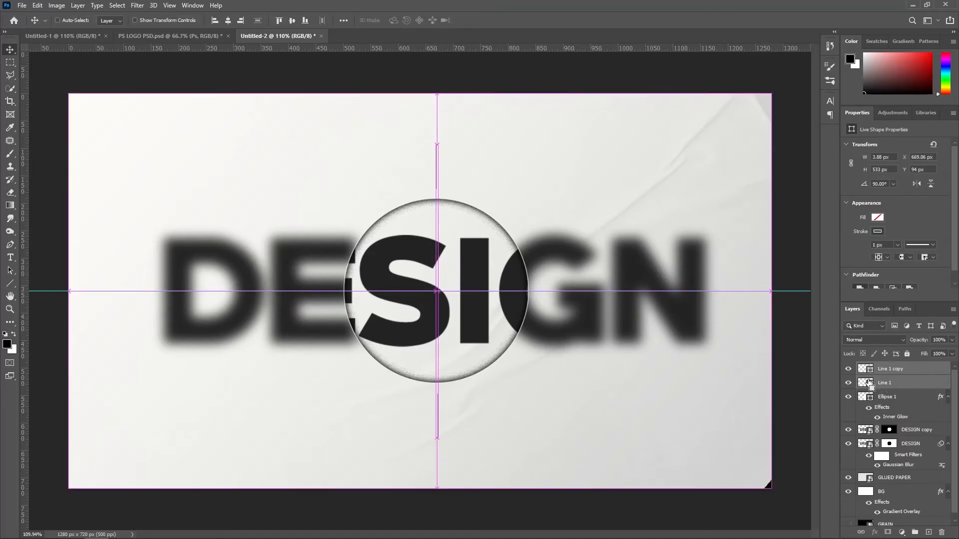
# Duplicate the pair of lines, rotate the copies 90° to lie on both sides of the circle, and remove the horizontal guide
pyautogui.hotkey('ctrl', 'j')
pyautogui.hotkey('ctrl', 't')
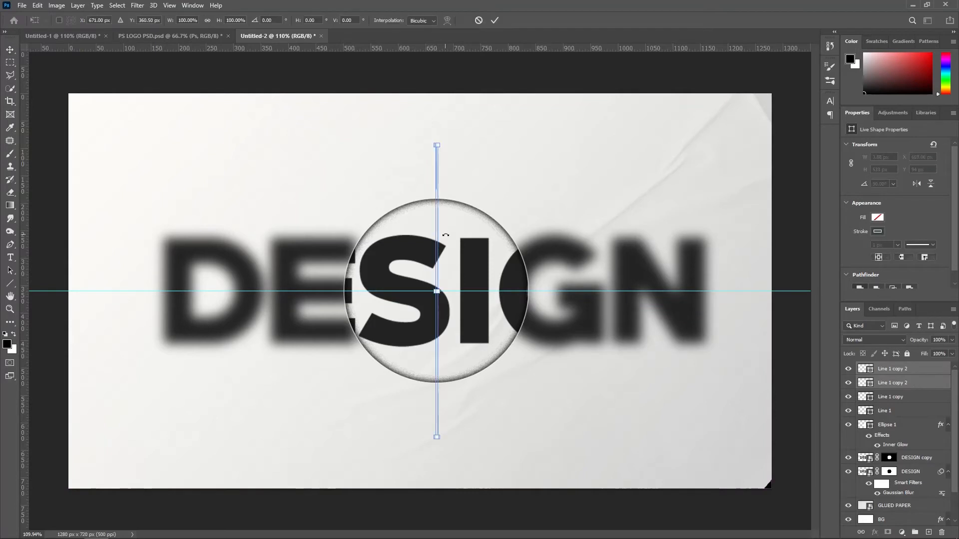
pyautogui.moveTo(448, 129); pyautogui.dragTo(543, 279)
pyautogui.click(495, 20)
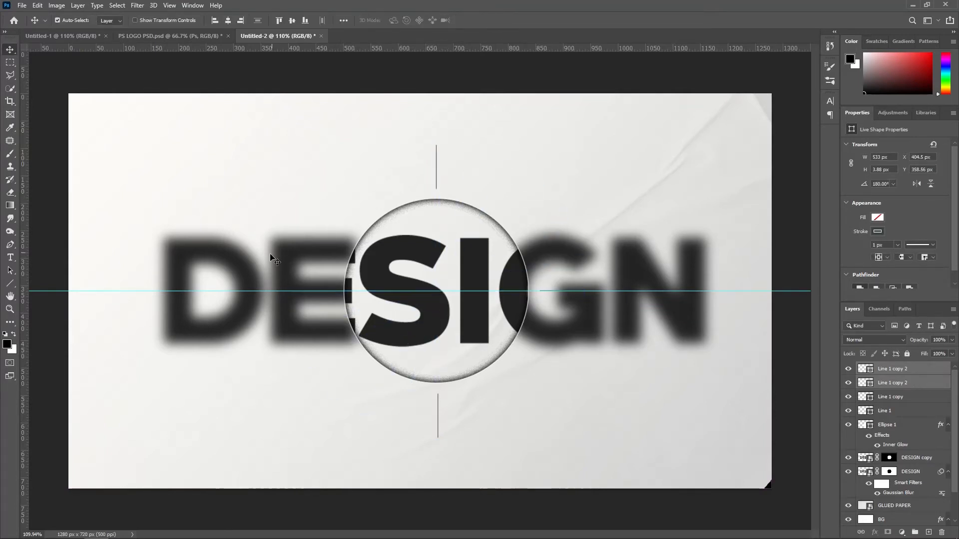
pyautogui.moveTo(187, 291); pyautogui.dragTo(273, 48)
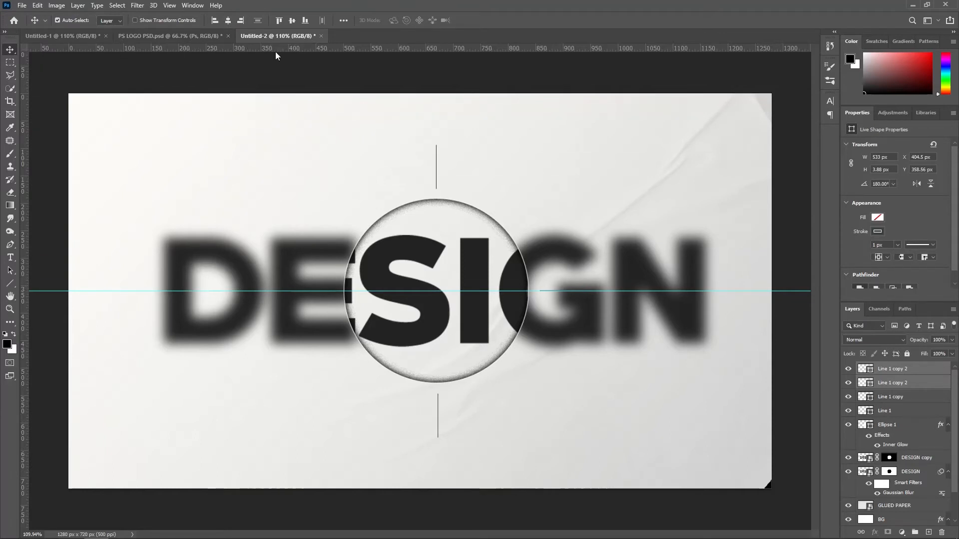
# Group the four line layers and name the group LINE
pyautogui.keyDown('ctrl'); pyautogui.click(914, 416); pyautogui.keyUp('ctrl')
pyautogui.keyDown('ctrl'); pyautogui.click(908, 400); pyautogui.keyUp('ctrl')
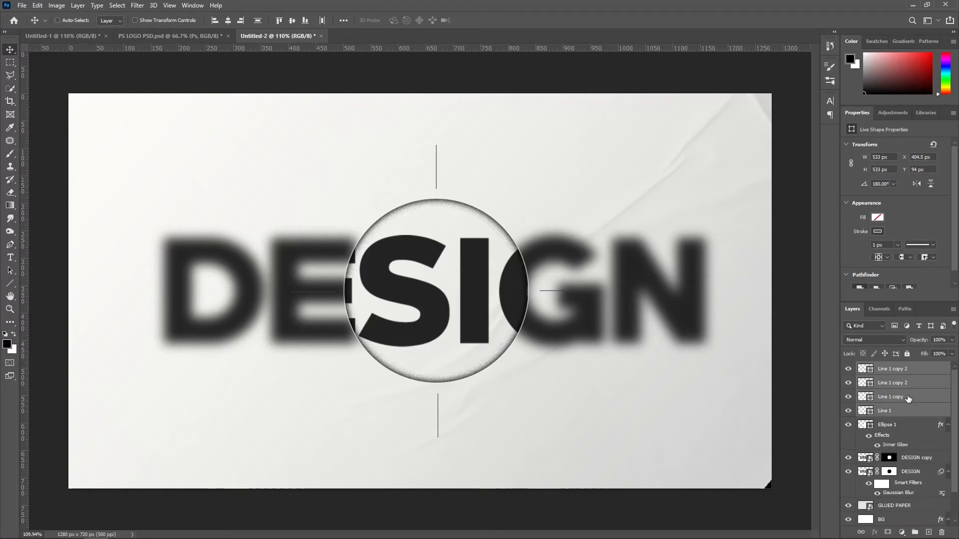
pyautogui.hotkey('ctrl', 'g')
pyautogui.doubleClick(892, 368)
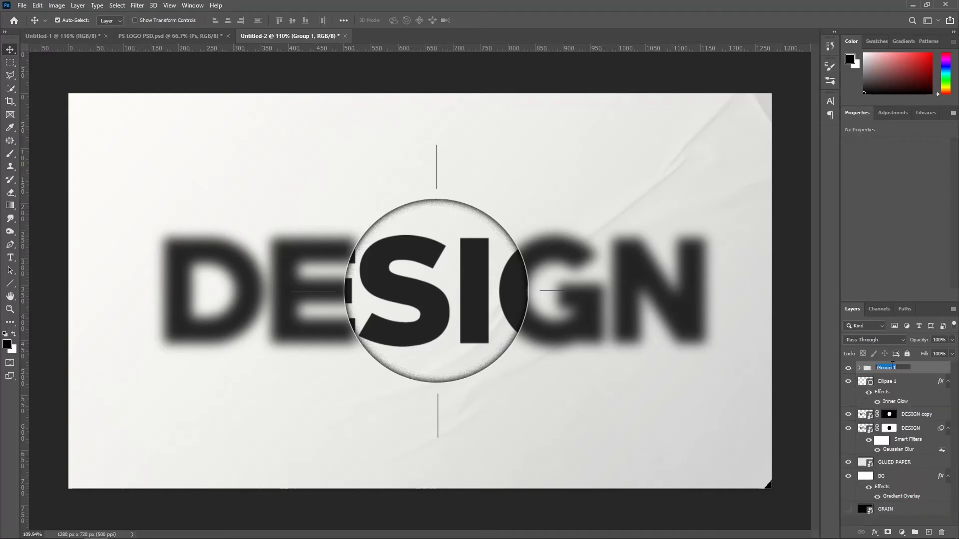
pyautogui.write('LINE')
pyautogui.press('Return')
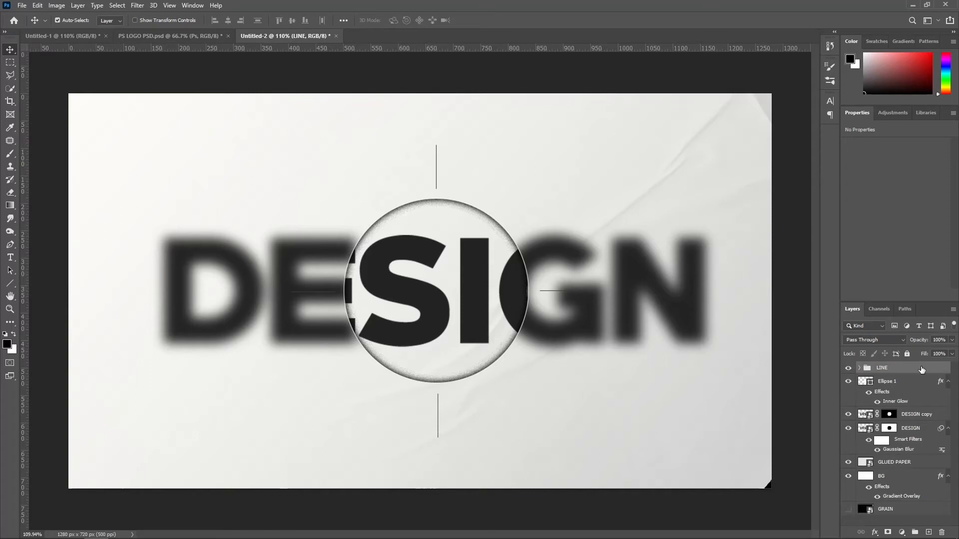
# Add a white Outer Glow to the LINE group with 100% opacity and a size of 1 px
pyautogui.doubleClick(921, 370)
pyautogui.click(601, 354)
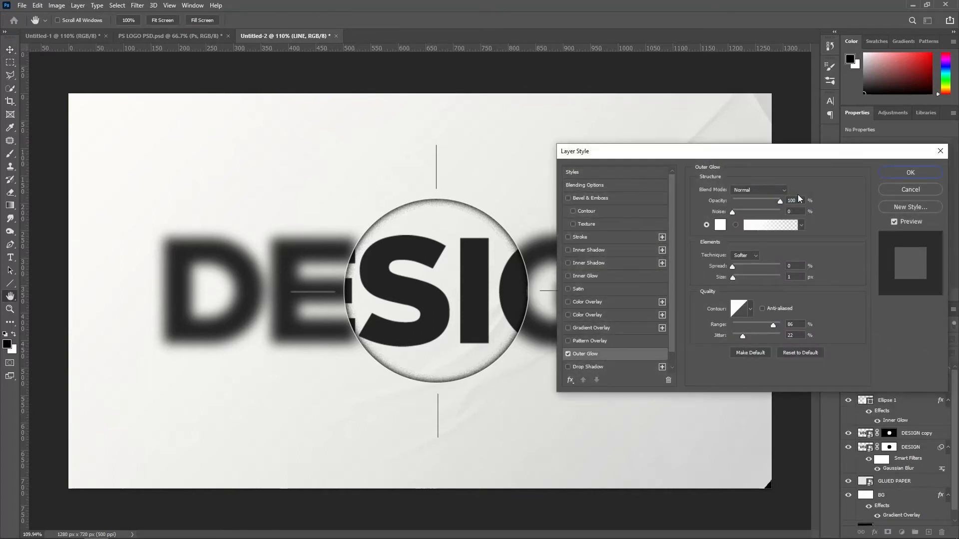
pyautogui.click(904, 173)
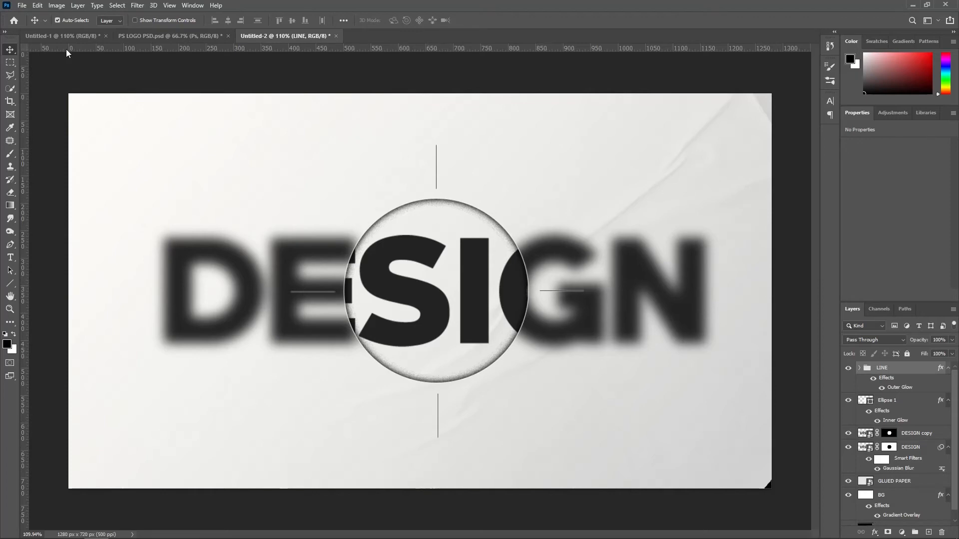
# Create a new white 1280 x 720 px document at 500 ppi and unlock its background layer
pyautogui.click(21, 5)
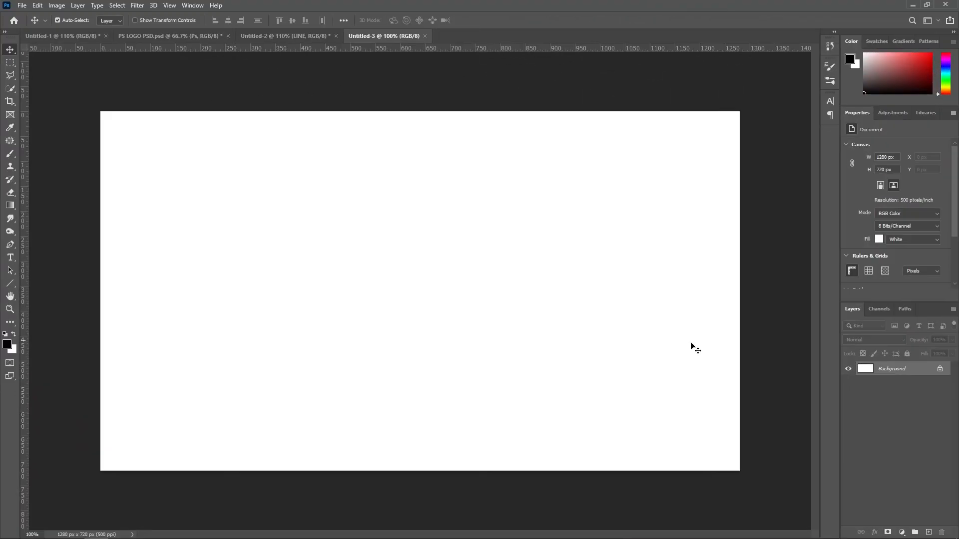
pyautogui.click(940, 370)
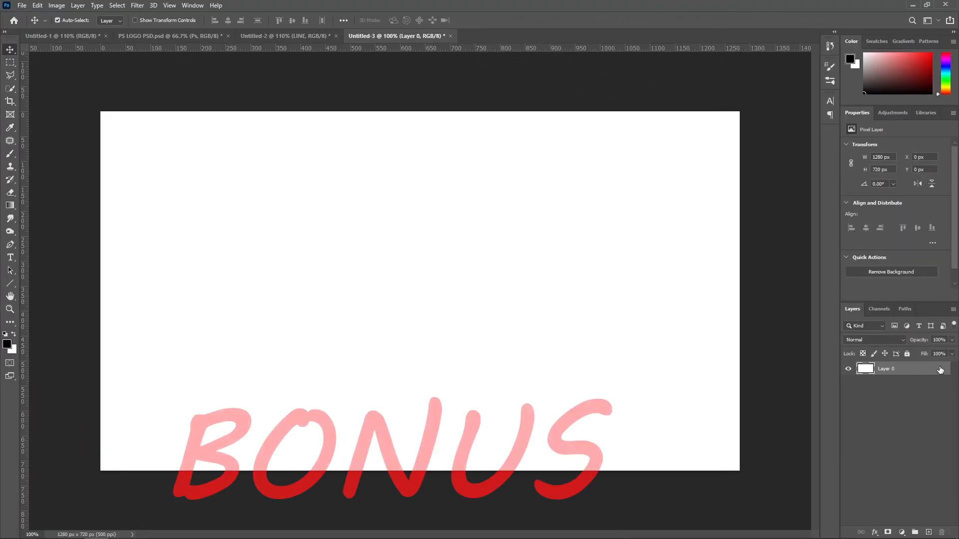
pyautogui.doubleClick(939, 370)
pyautogui.click(905, 173)
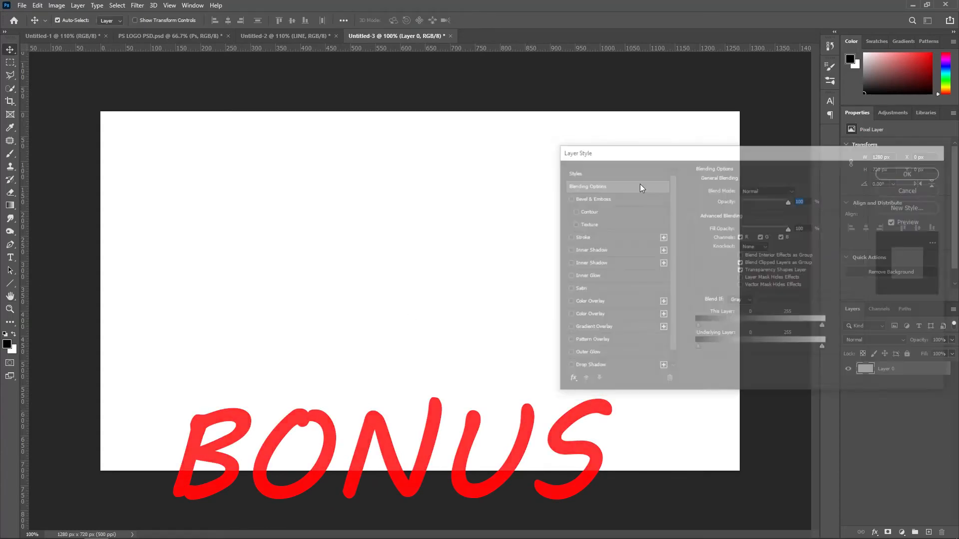
# Add the word DESIGN in dark grey PRIMETIME text at 37 pt across the middle of the canvas
pyautogui.click(10, 257)
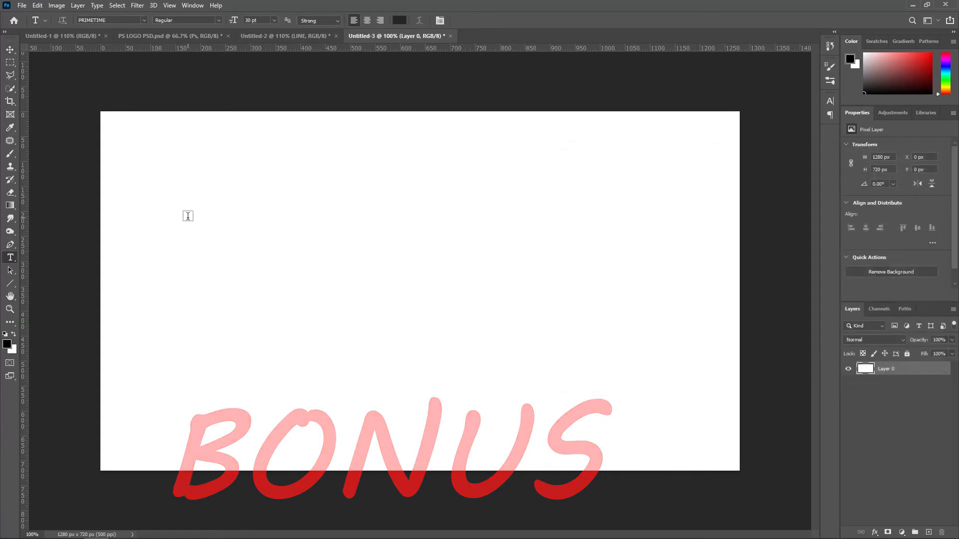
pyautogui.moveTo(188, 218); pyautogui.dragTo(646, 369)
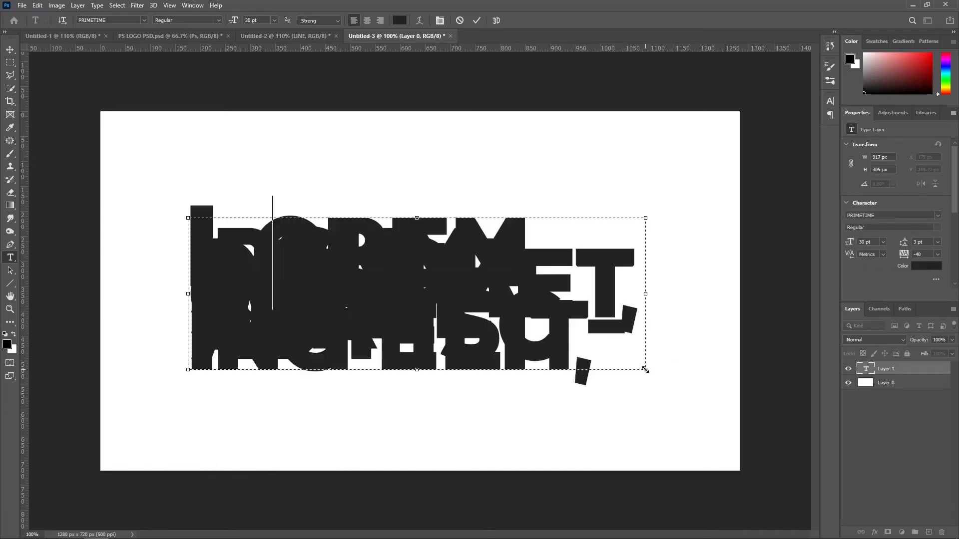
pyautogui.write('DESIGN')
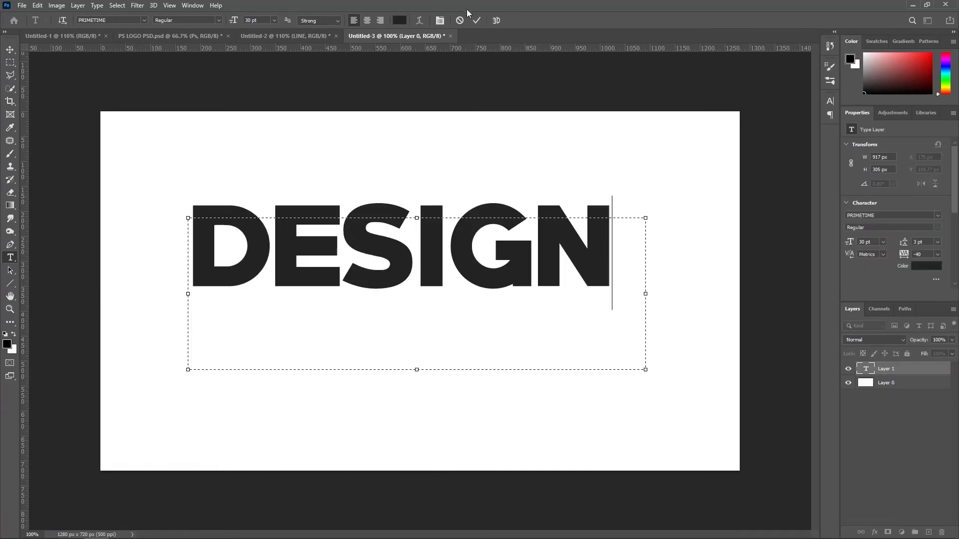
pyautogui.click(477, 21)
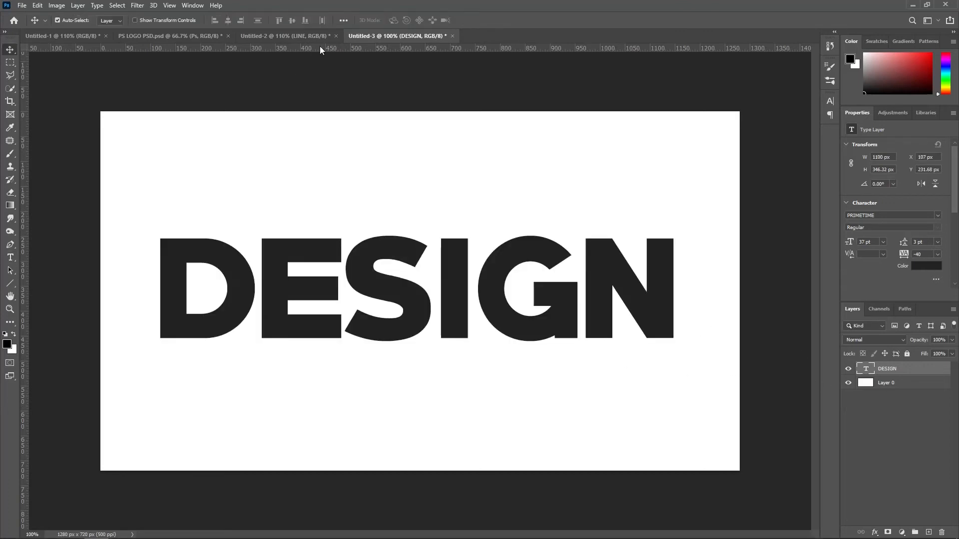
# Place horizontal guides through the middle and just inside the upper and lower edges of the lettering, plus a vertical guide at the S's right edge
pyautogui.moveTo(322, 48); pyautogui.dragTo(325, 292)
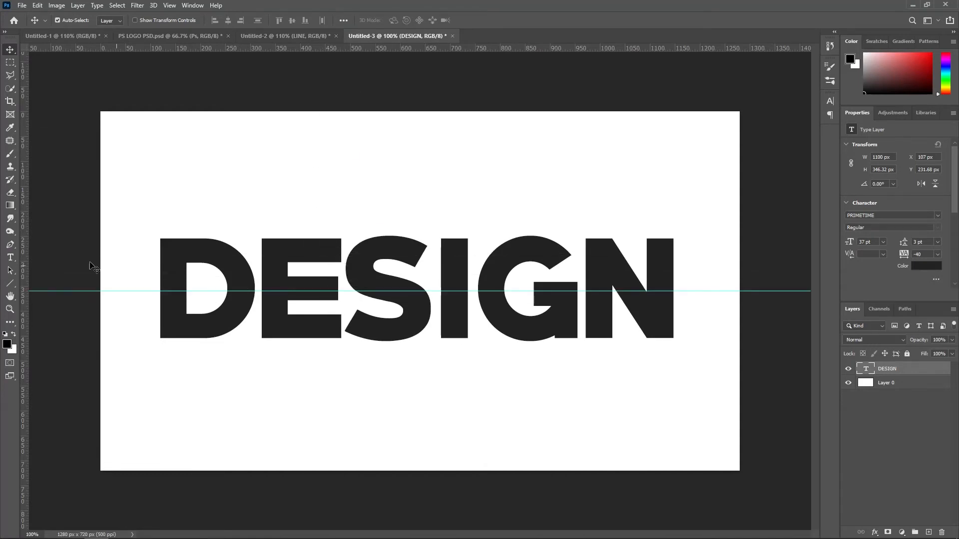
pyautogui.moveTo(320, 48); pyautogui.dragTo(322, 249)
pyautogui.moveTo(364, 48); pyautogui.dragTo(375, 327)
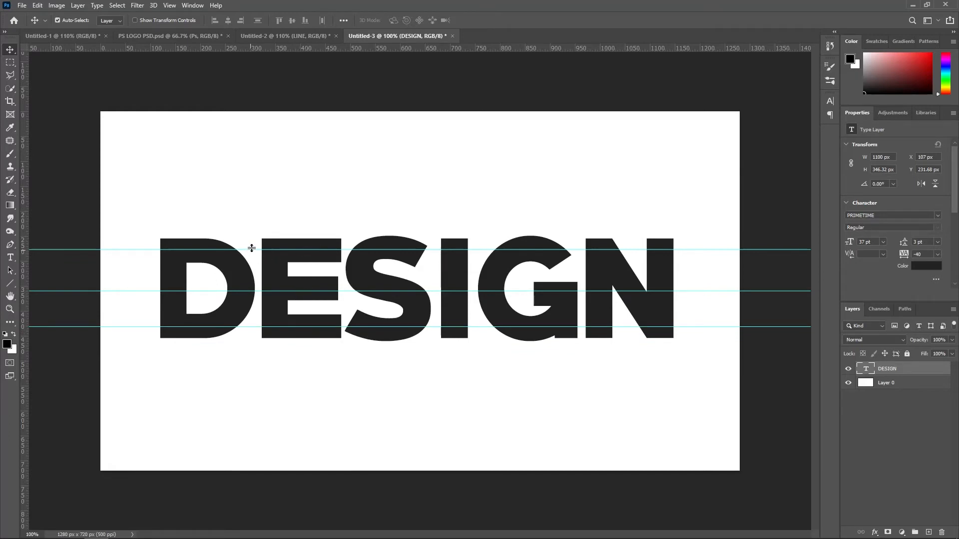
pyautogui.moveTo(251, 248); pyautogui.dragTo(252, 246)
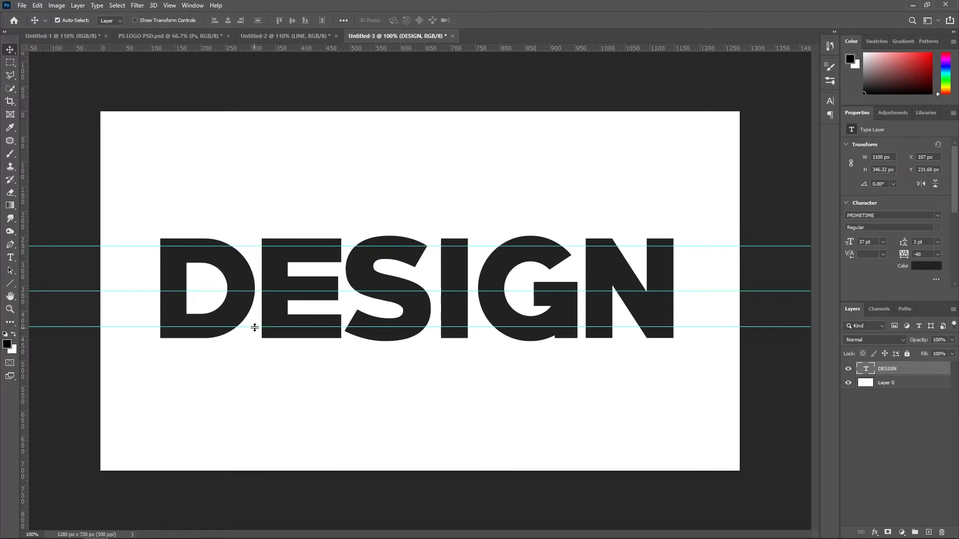
pyautogui.moveTo(255, 329); pyautogui.dragTo(254, 331)
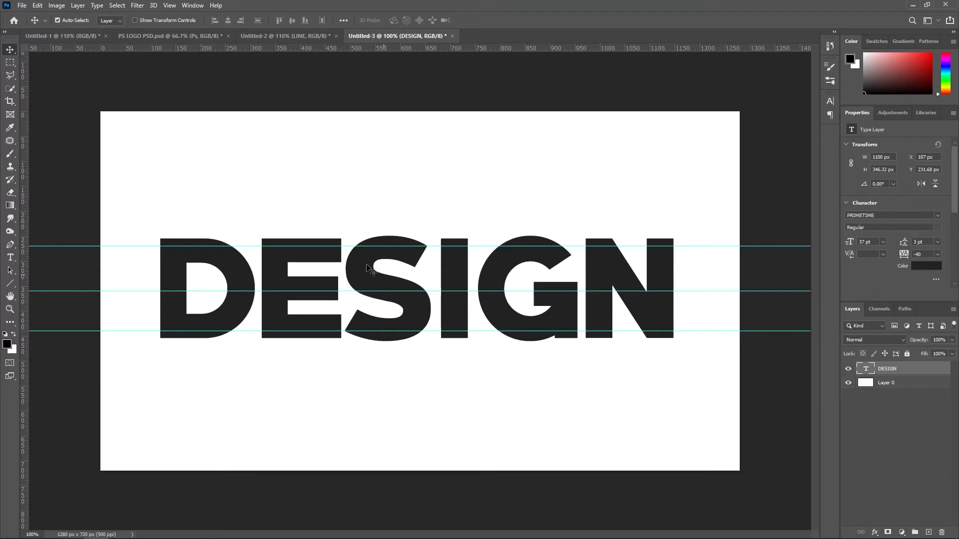
pyautogui.moveTo(25, 205); pyautogui.dragTo(436, 281)
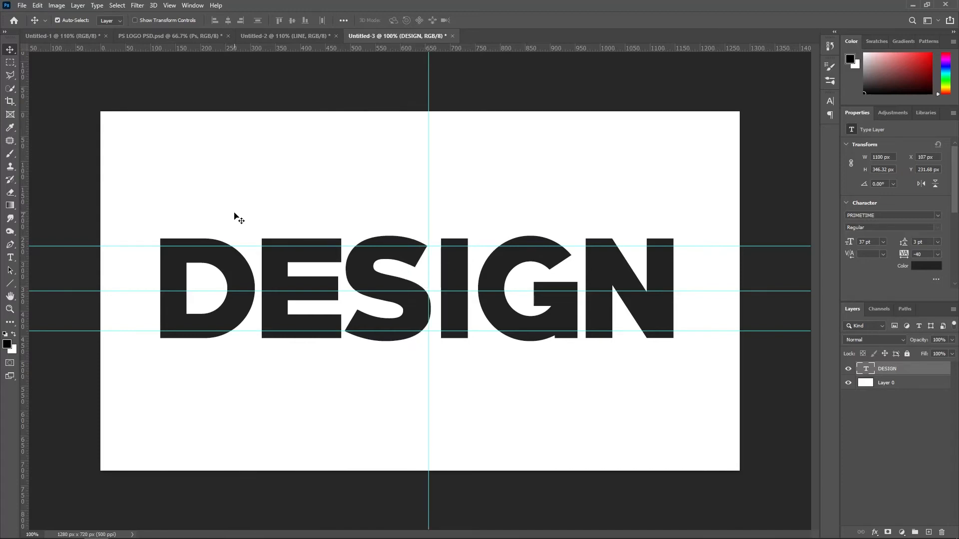
# Rasterize the DESIGN text layer and make a rectangular selection around the letters DES up to the vertical guide
pyautogui.rightClick(943, 369)
pyautogui.click(923, 248)
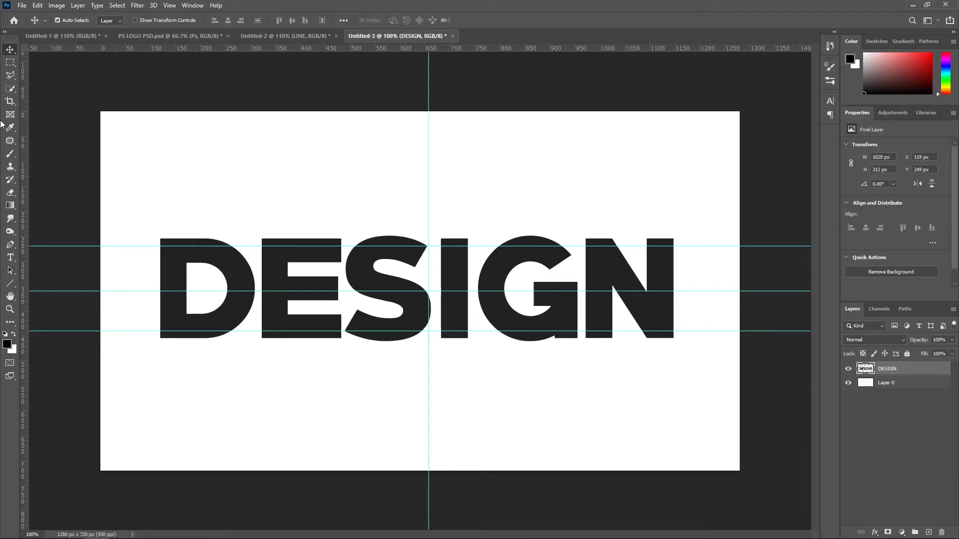
pyautogui.click(10, 62)
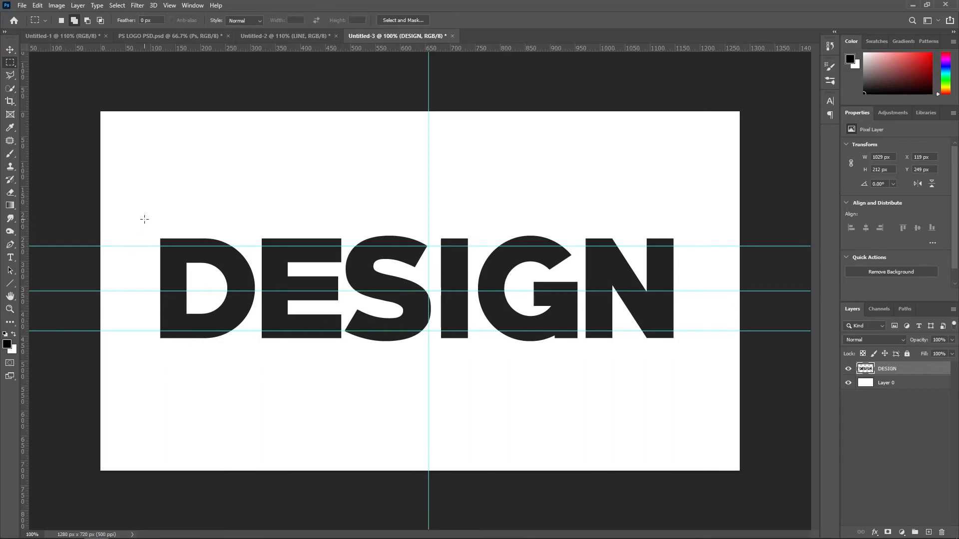
pyautogui.moveTo(144, 219); pyautogui.dragTo(428, 359)
# Add a new layer above the DESIGN layer and name it gradient
pyautogui.click(925, 532)
pyautogui.doubleClick(896, 369)
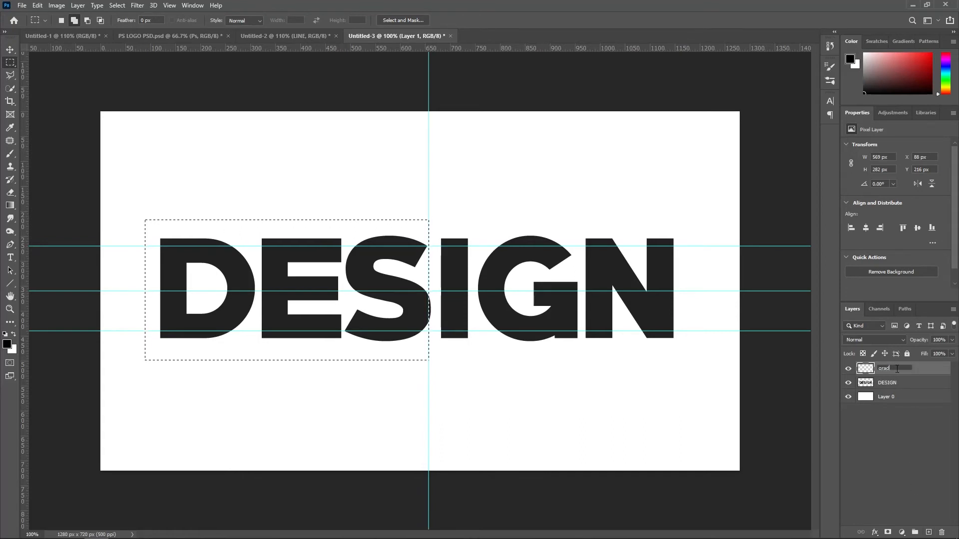
pyautogui.press('Return')
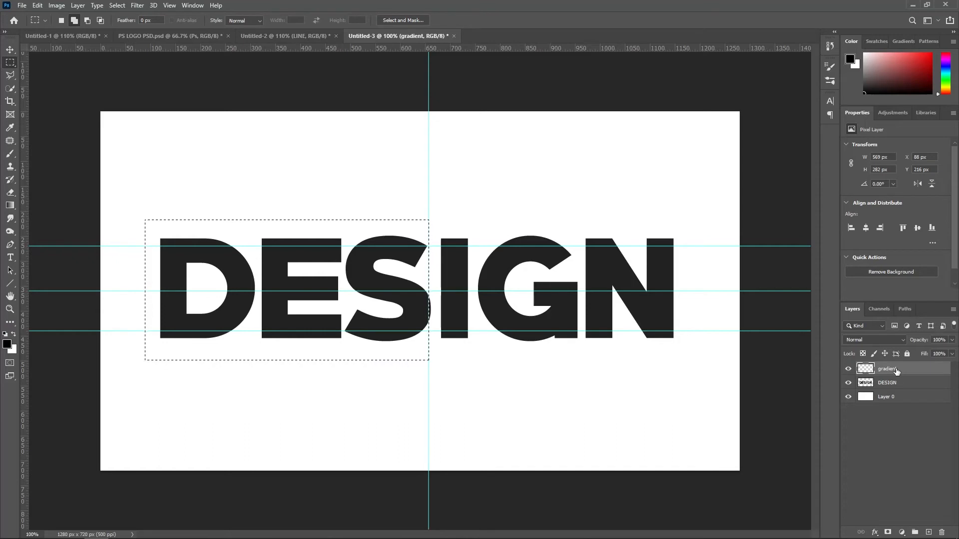
# Fill the selection with a linear black-to-transparent gradient, darkest at the vertical guide, at 71% layer opacity, and deselect it
pyautogui.click(10, 205)
pyautogui.click(95, 20)
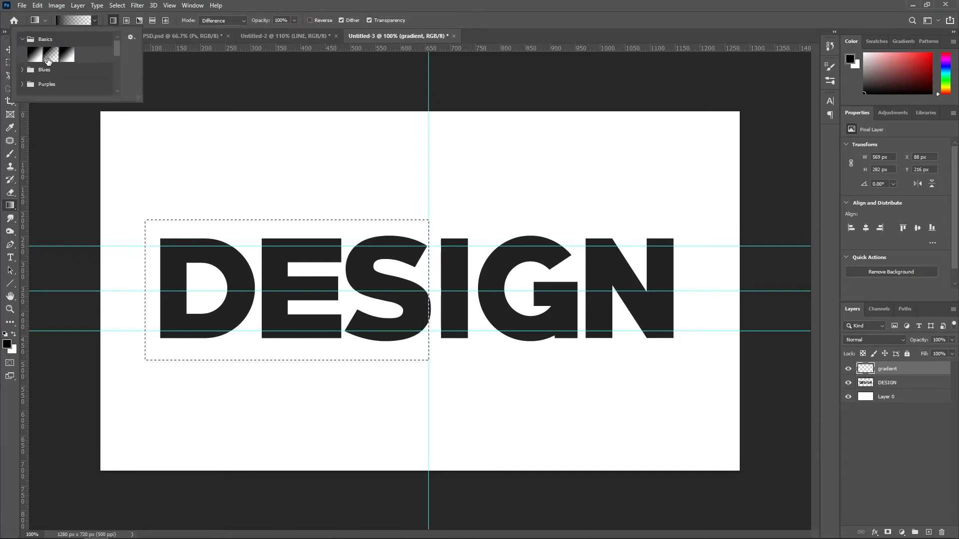
pyautogui.click(95, 21)
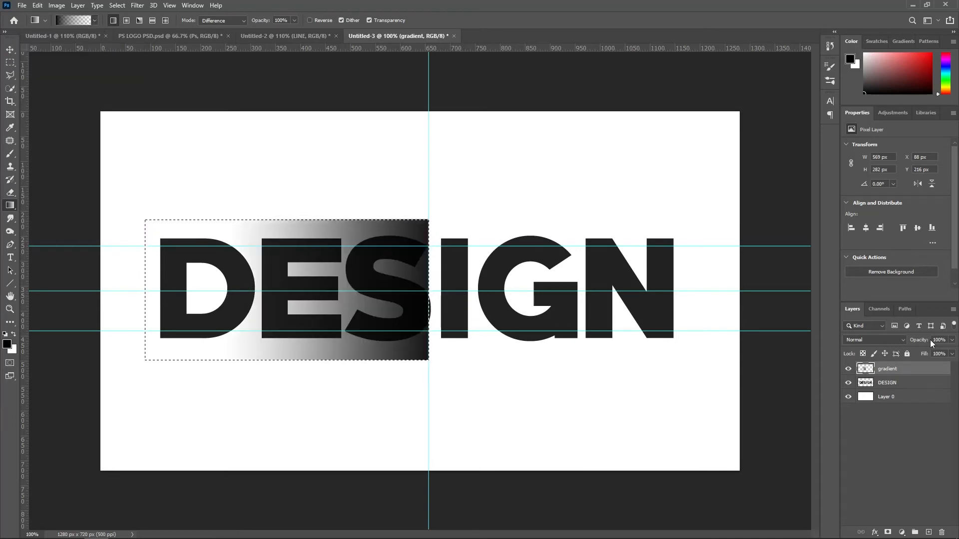
pyautogui.moveTo(930, 340)
pyautogui.mouseDown()
pyautogui.moveTo(901, 341)
pyautogui.moveTo(914, 341)
pyautogui.mouseUp()
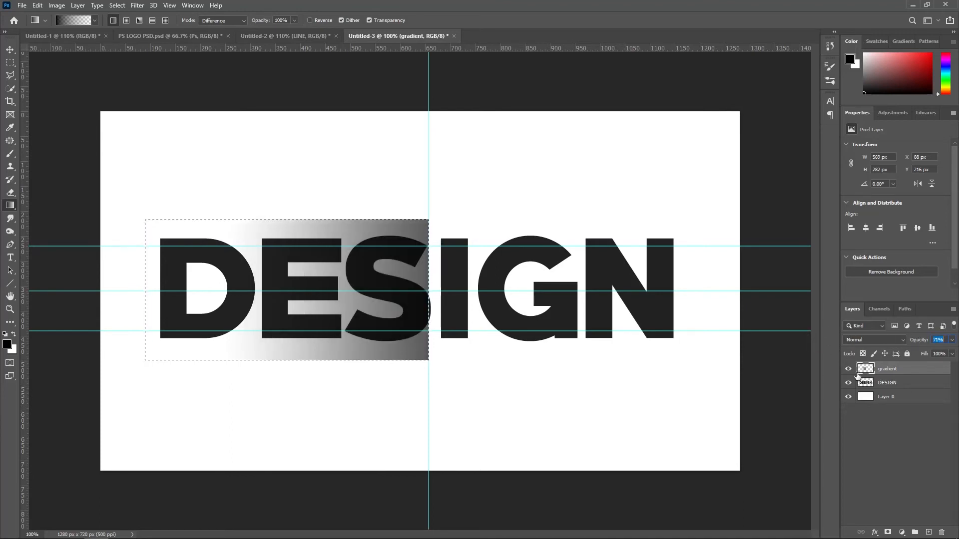
pyautogui.hotkey('ctrl', 'd')
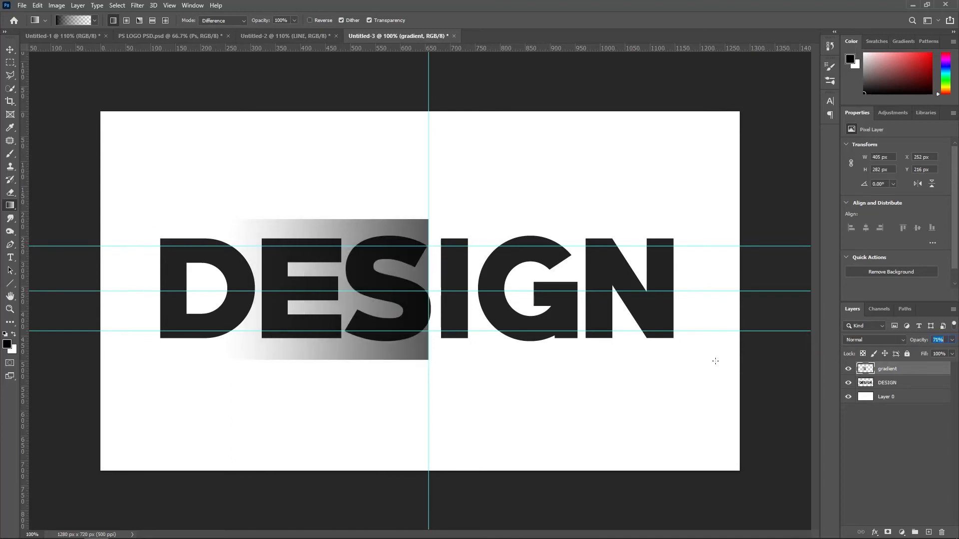
pyautogui.click(896, 383)
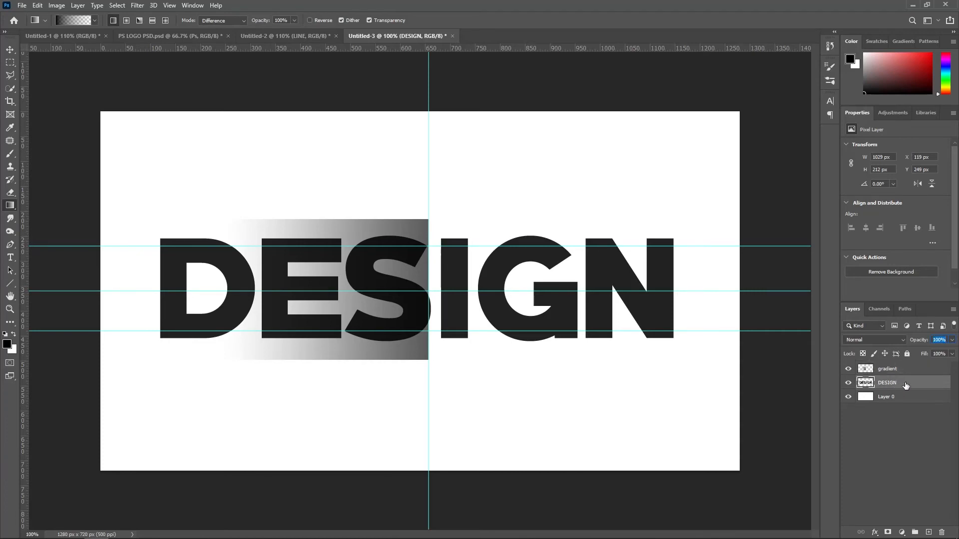
pyautogui.click(10, 50)
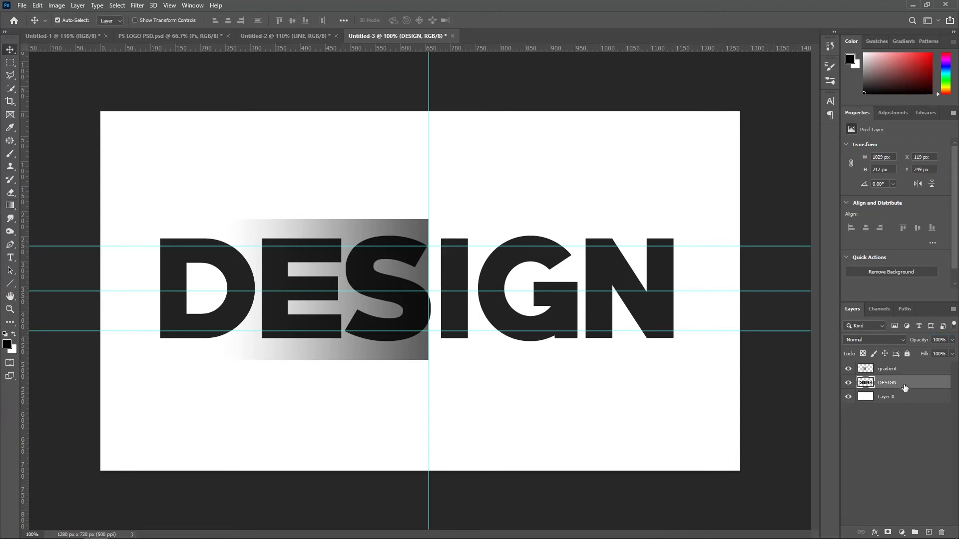
pyautogui.press('ctrl')
pyautogui.click(903, 372)
pyautogui.click(900, 383)
pyautogui.click(868, 373)
pyautogui.keyDown('ctrl'); pyautogui.click(873, 372); pyautogui.keyUp('ctrl')
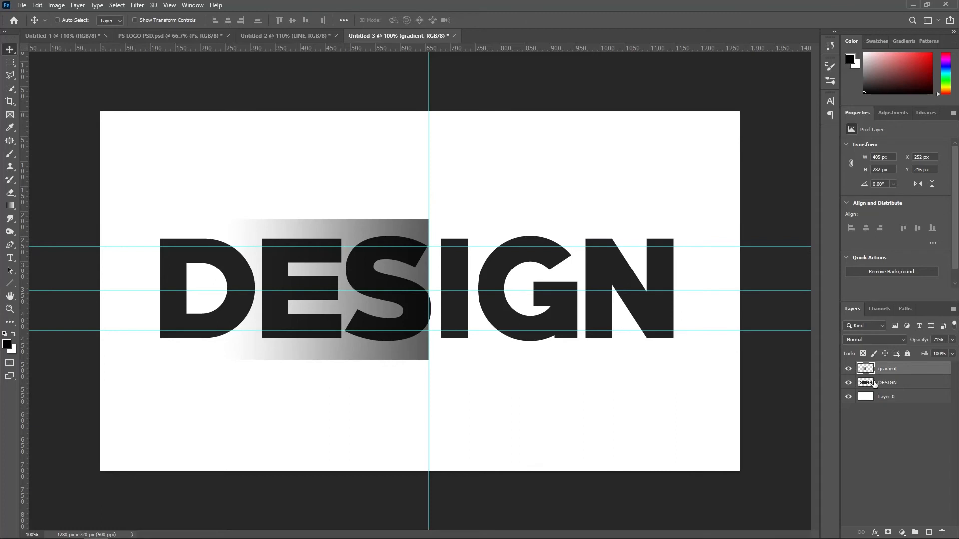
pyautogui.press('ctrl')
pyautogui.press('ctrl')
# Make a rectangular selection around the letters DES up to the vertical guide and cut them from the DESIGN layer onto a new layer
pyautogui.click(10, 62)
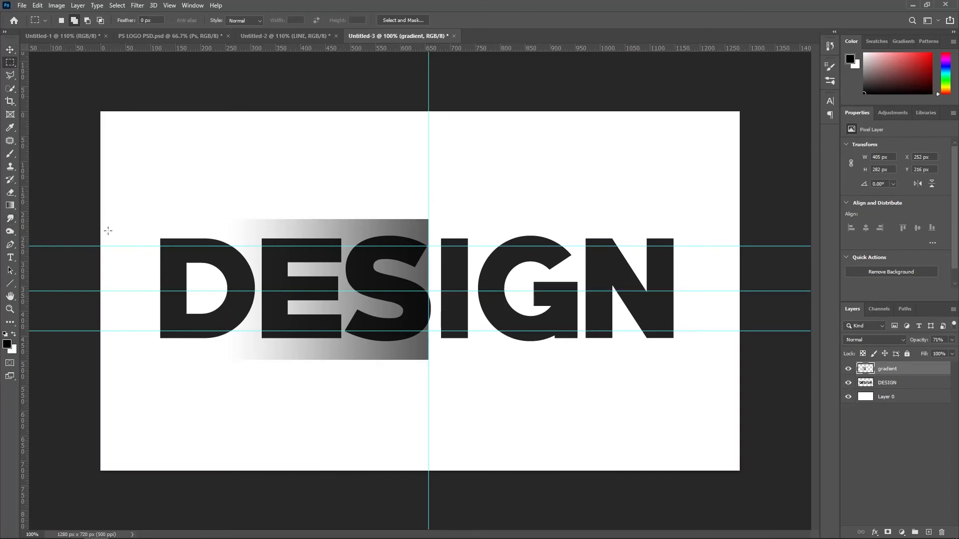
pyautogui.moveTo(139, 218); pyautogui.dragTo(428, 360)
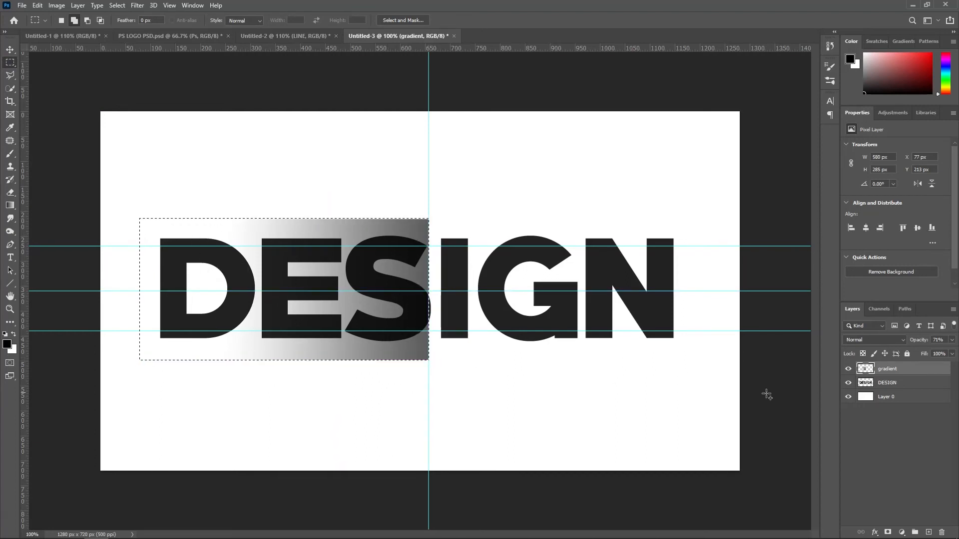
pyautogui.click(892, 383)
pyautogui.hotkey('ctrl', 'shift', 'j')
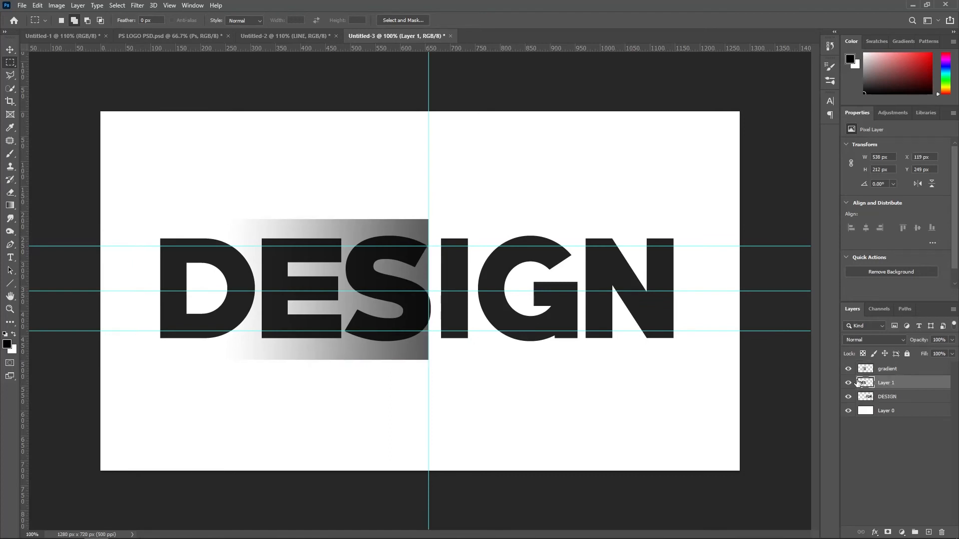
# Apply a Perspective transform to the gradient and DES layers together, narrowing their outer end to the upper and lower horizontal guides
pyautogui.hotkey('ctrl', 't')
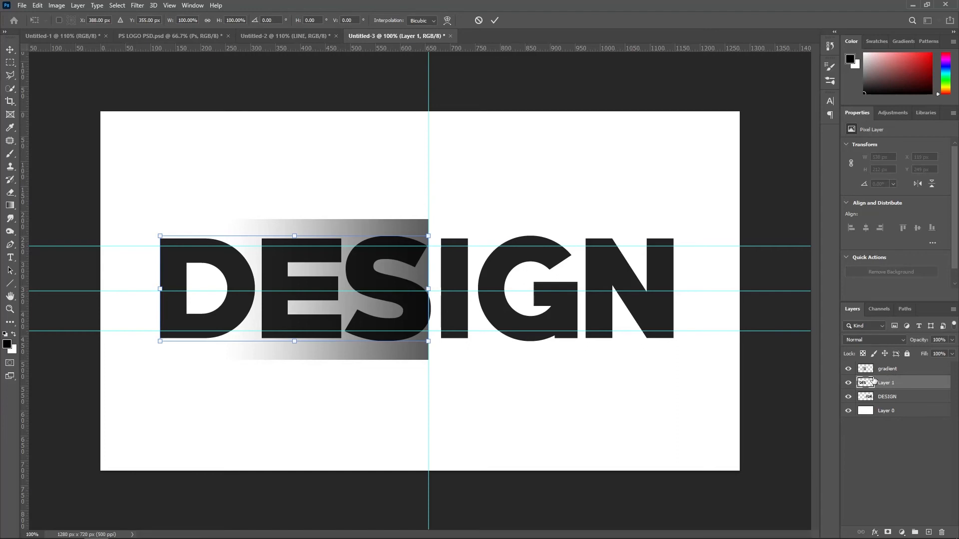
pyautogui.keyDown('ctrl'); pyautogui.click(902, 368); pyautogui.keyUp('ctrl')
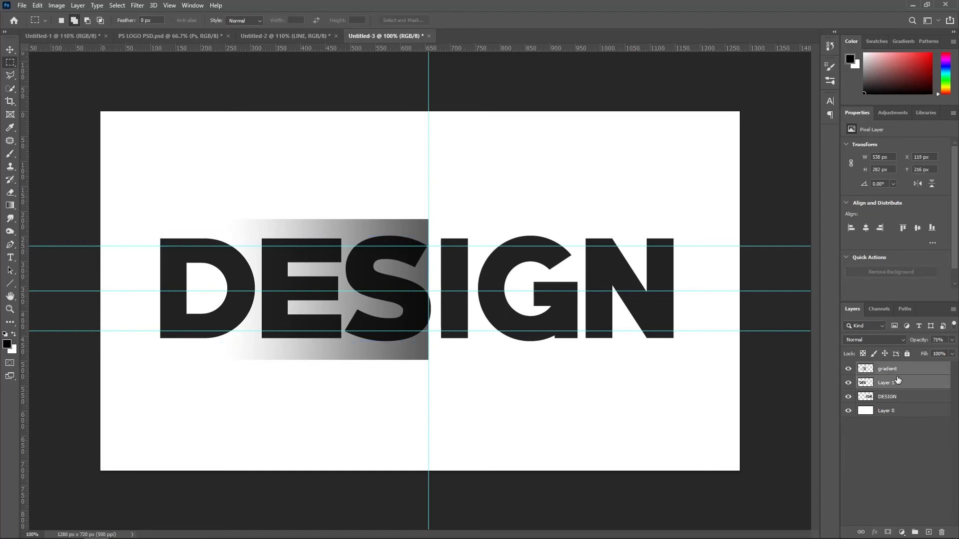
pyautogui.hotkey('ctrl', 't')
pyautogui.rightClick(302, 295)
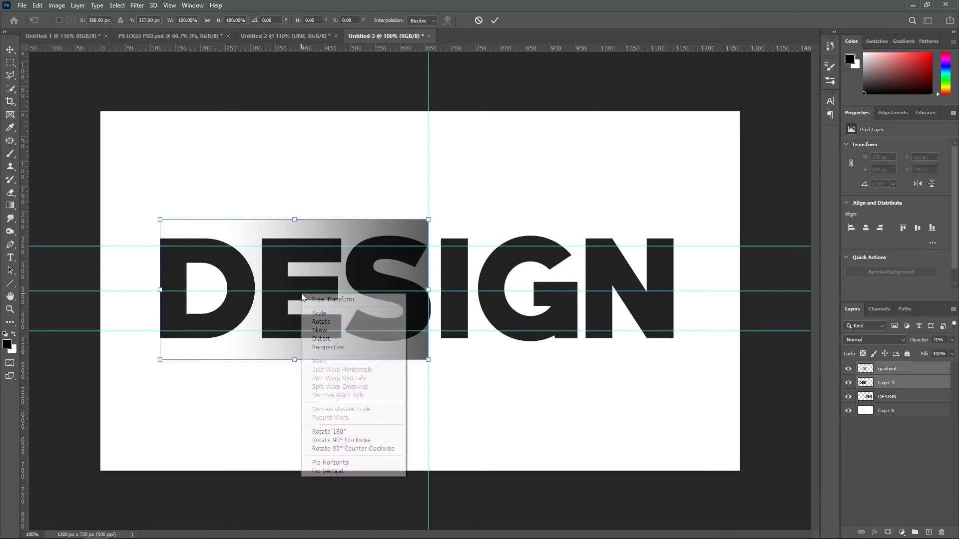
pyautogui.click(325, 348)
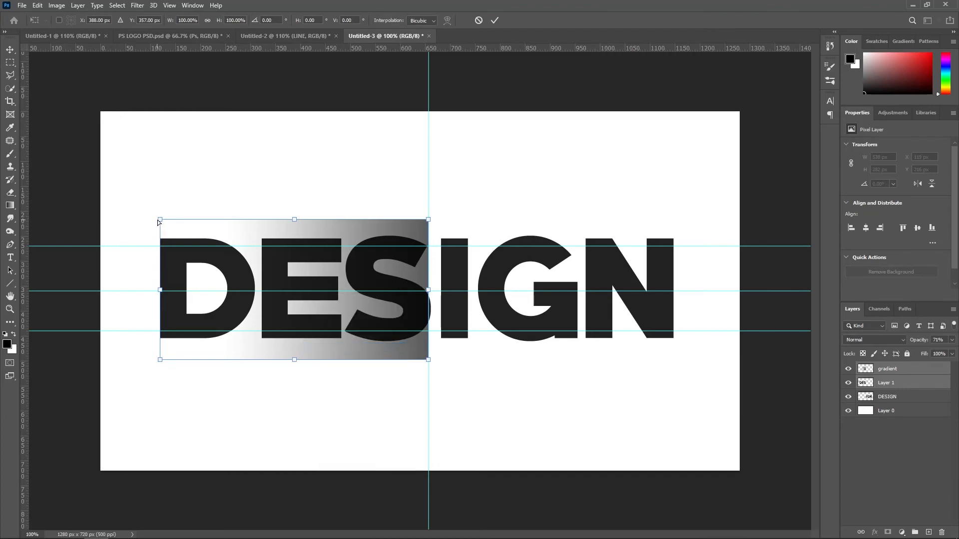
pyautogui.moveTo(158, 220); pyautogui.dragTo(170, 248)
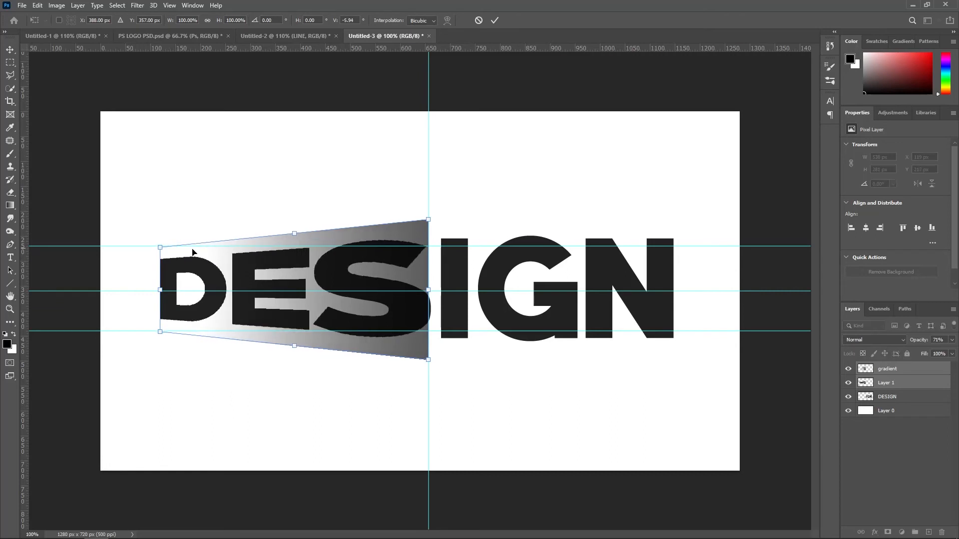
pyautogui.click(492, 21)
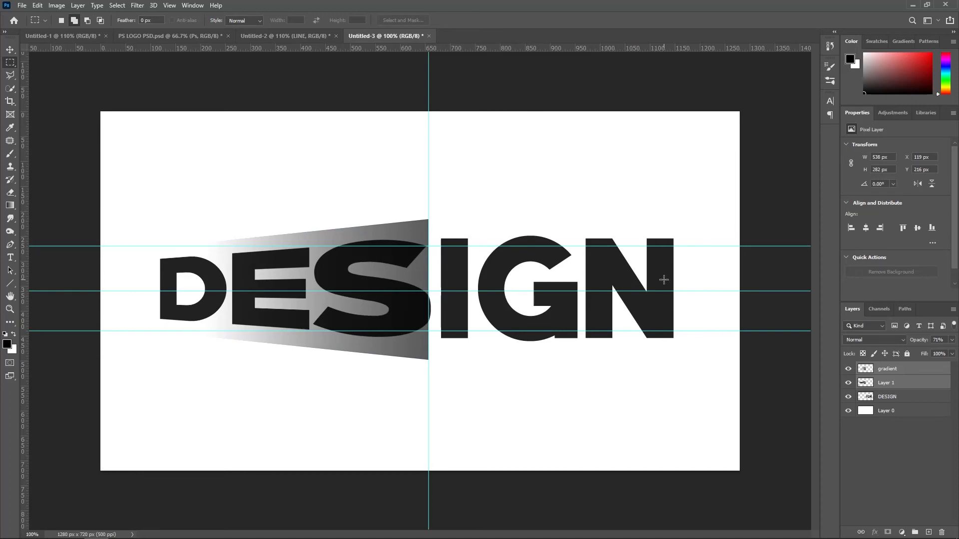
# Apply a Perspective transform to the DESIGN layer's letters IGN, narrowing their outer end to the upper and lower horizontal guides
pyautogui.click(889, 401)
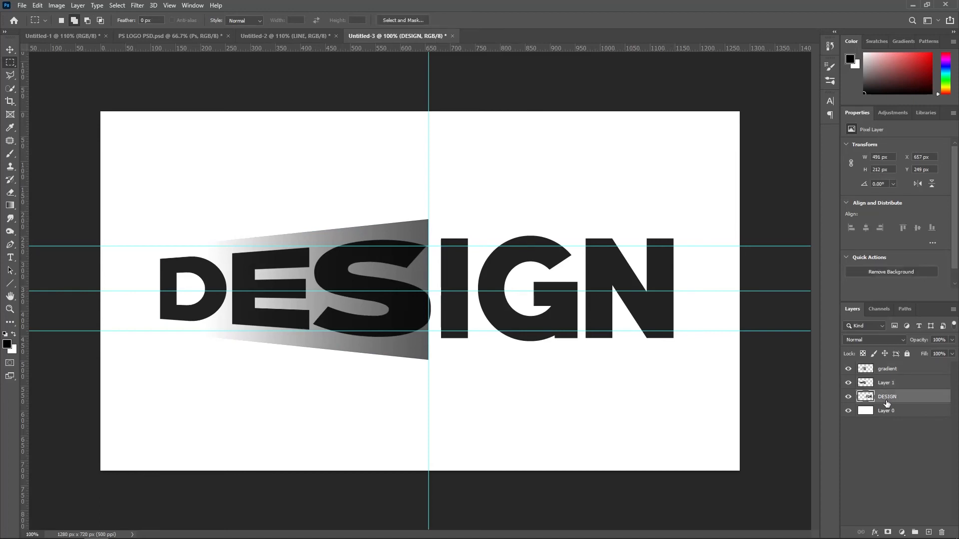
pyautogui.hotkey('ctrl', 't')
pyautogui.rightClick(531, 274)
pyautogui.click(556, 332)
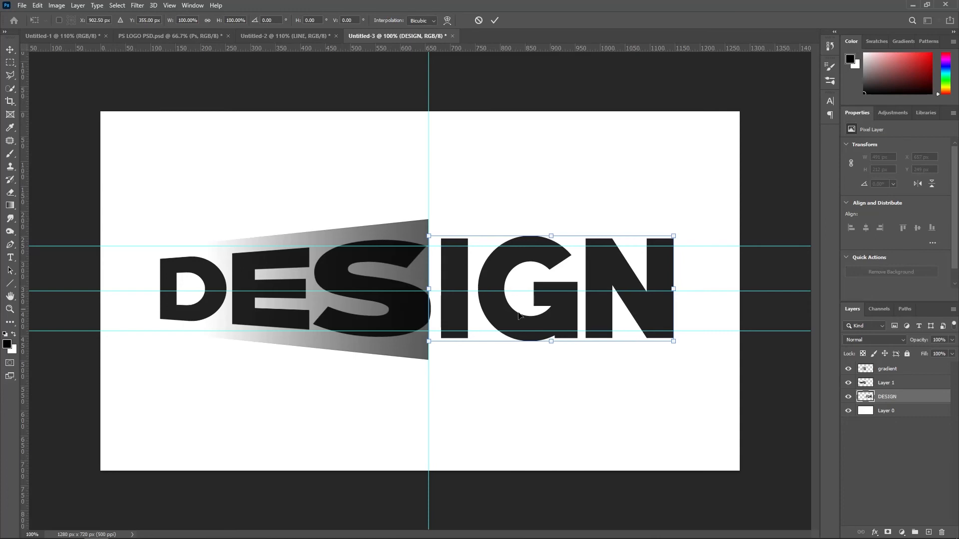
pyautogui.moveTo(676, 238)
pyautogui.mouseDown()
pyautogui.moveTo(679, 255)
pyautogui.moveTo(681, 248)
pyautogui.mouseUp()
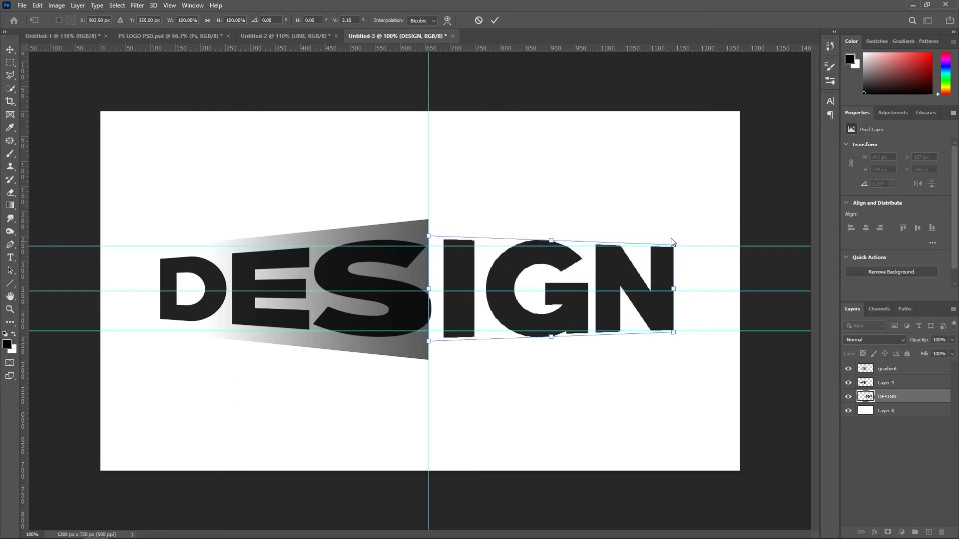
pyautogui.click(492, 21)
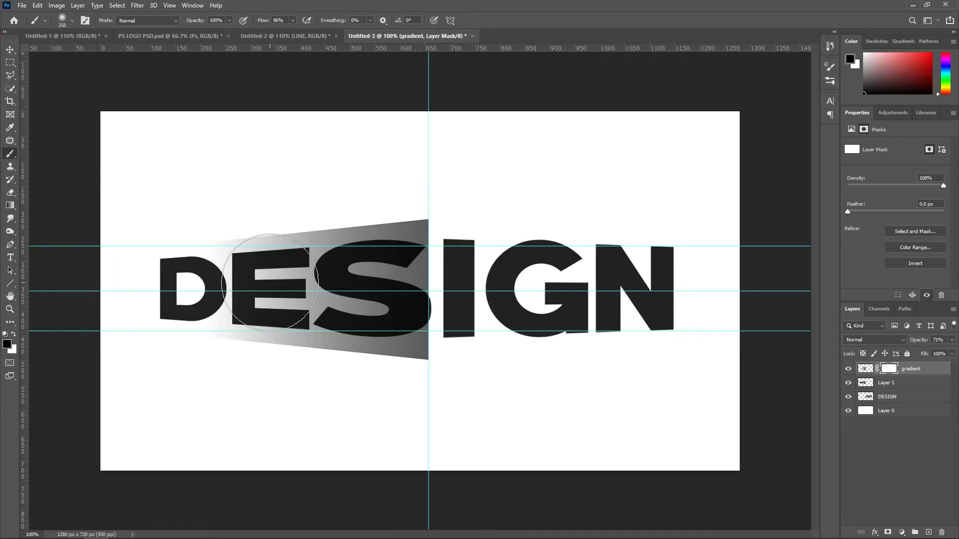
# Reduce the brush size to 100 px for painting on the gradient layer's mask
pyautogui.press('[')
pyautogui.press('[')
pyautogui.press('[')
pyautogui.press('[')
pyautogui.press('[')
pyautogui.moveTo(436, 202)
pyautogui.mouseDown()
pyautogui.moveTo(229, 200)
pyautogui.moveTo(430, 212)
pyautogui.moveTo(187, 207)
pyautogui.moveTo(342, 210)
pyautogui.moveTo(218, 218)
pyautogui.moveTo(334, 218)
pyautogui.moveTo(207, 222)
pyautogui.mouseUp()
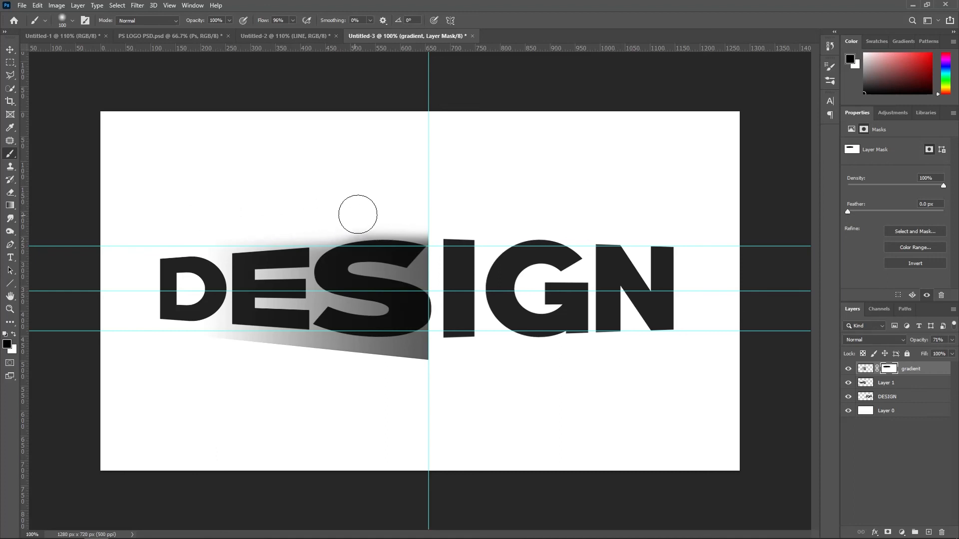
pyautogui.moveTo(242, 349)
pyautogui.mouseDown()
pyautogui.moveTo(454, 369)
pyautogui.moveTo(195, 357)
pyautogui.moveTo(208, 353)
pyautogui.mouseUp()
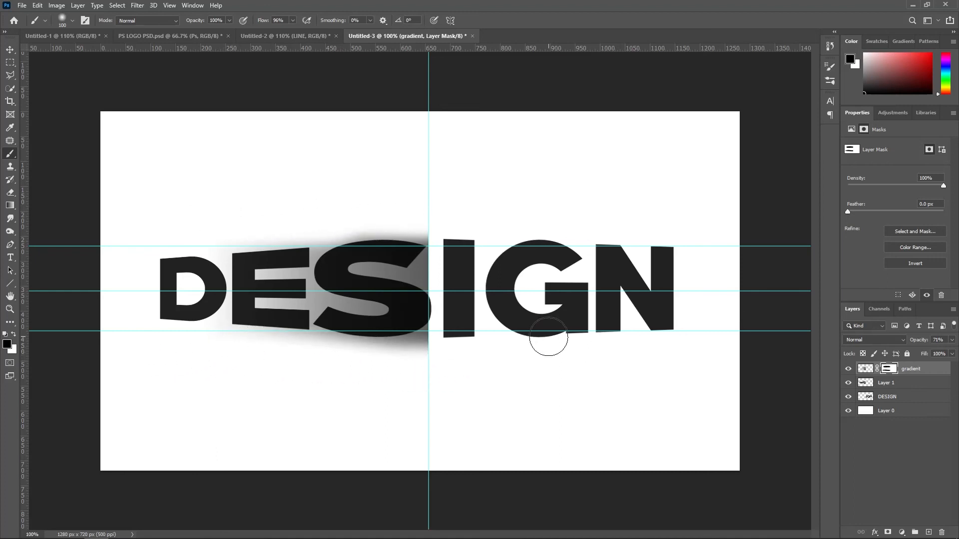
pyautogui.hotkey('ctrl', 'z')
pyautogui.hotkey('ctrl', 'z')
pyautogui.hotkey('ctrl', 'z')
pyautogui.hotkey('ctrl', 'z')
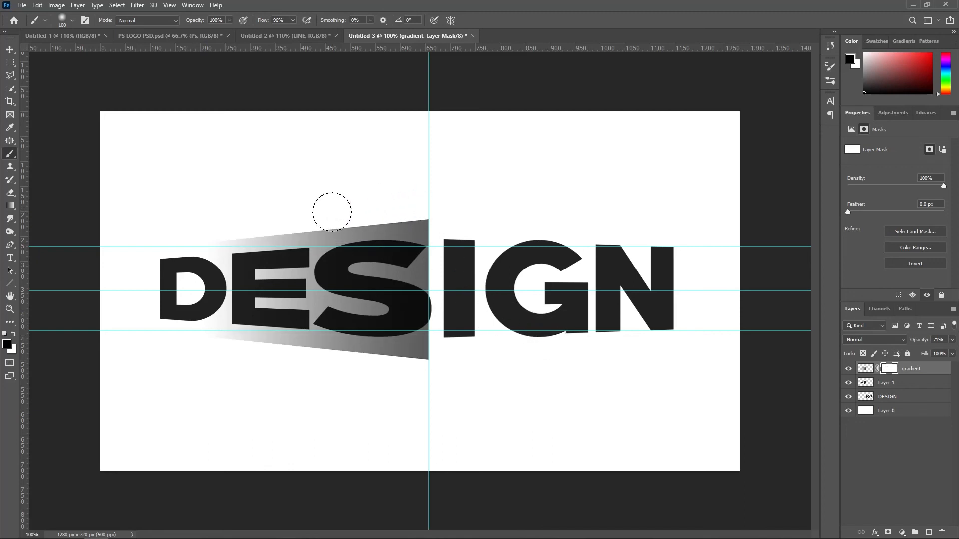
# Lightly soften the gradient's upper and lower edges by painting black on its layer mask with the 100 px brush
pyautogui.moveTo(311, 213); pyautogui.dragTo(479, 194)
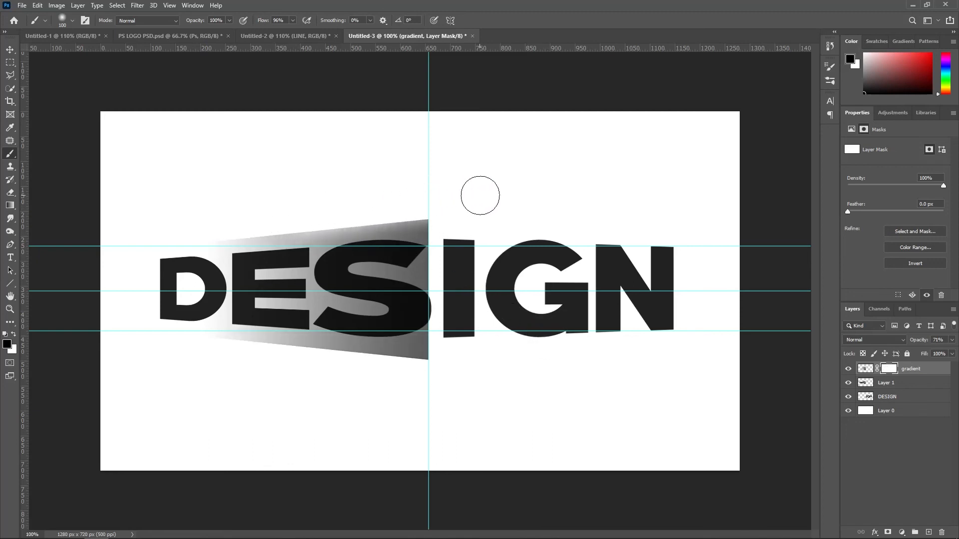
pyautogui.moveTo(249, 358)
pyautogui.mouseDown()
pyautogui.moveTo(426, 368)
pyautogui.moveTo(388, 375)
pyautogui.moveTo(148, 347)
pyautogui.mouseUp()
pyautogui.hotkey('ctrl', 'z')
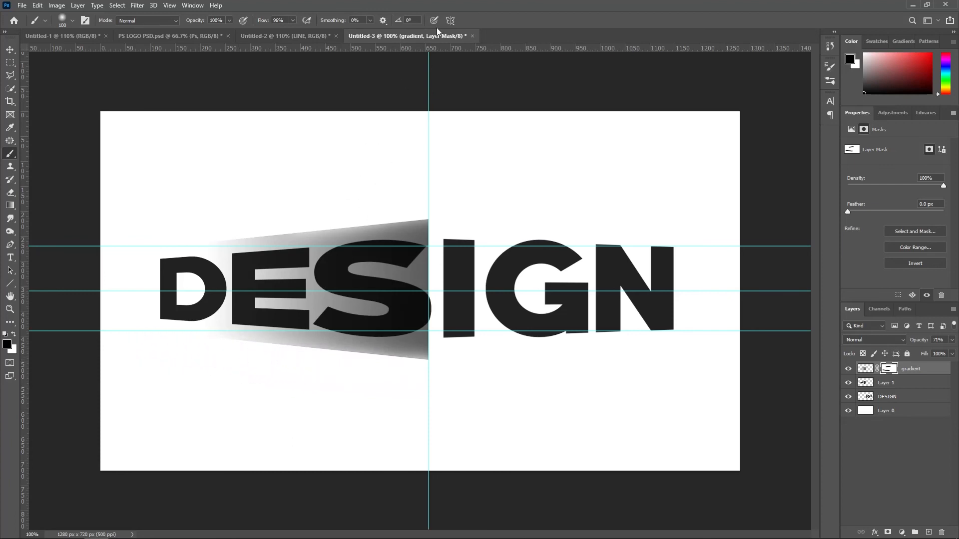
# Remove the three horizontal guides and the vertical guide from the canvas
pyautogui.click(10, 50)
pyautogui.moveTo(49, 248); pyautogui.dragTo(95, 43)
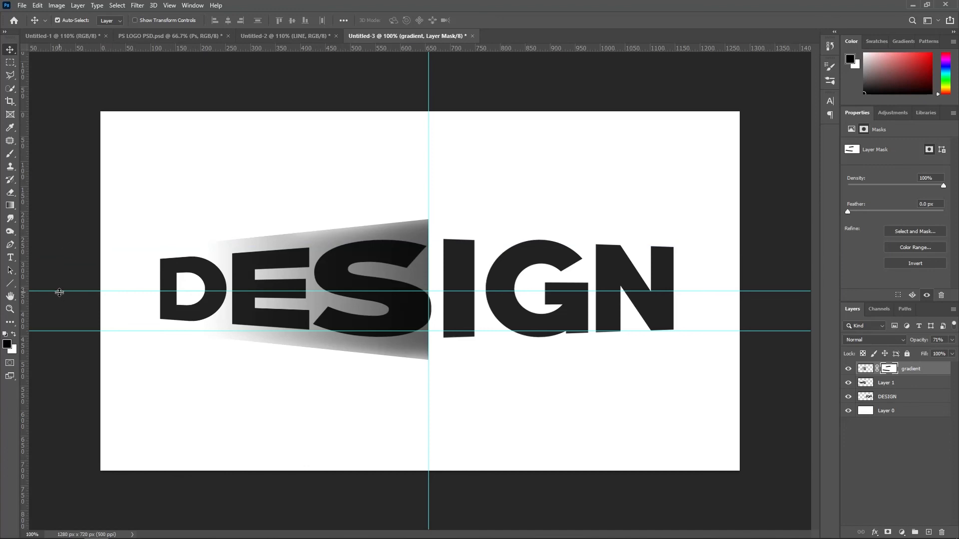
pyautogui.moveTo(59, 292); pyautogui.dragTo(160, 39)
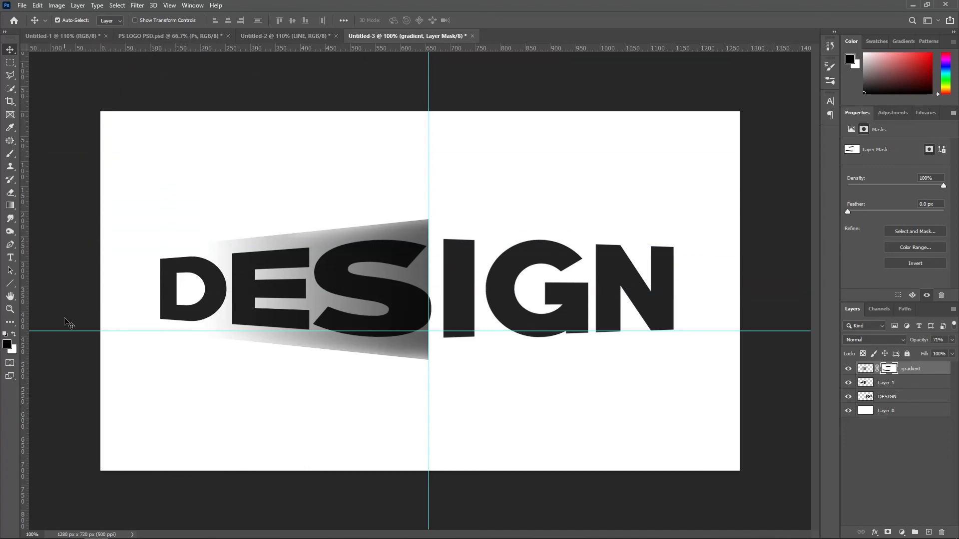
pyautogui.moveTo(62, 331); pyautogui.dragTo(189, 44)
pyautogui.moveTo(429, 81); pyautogui.dragTo(24, 165)
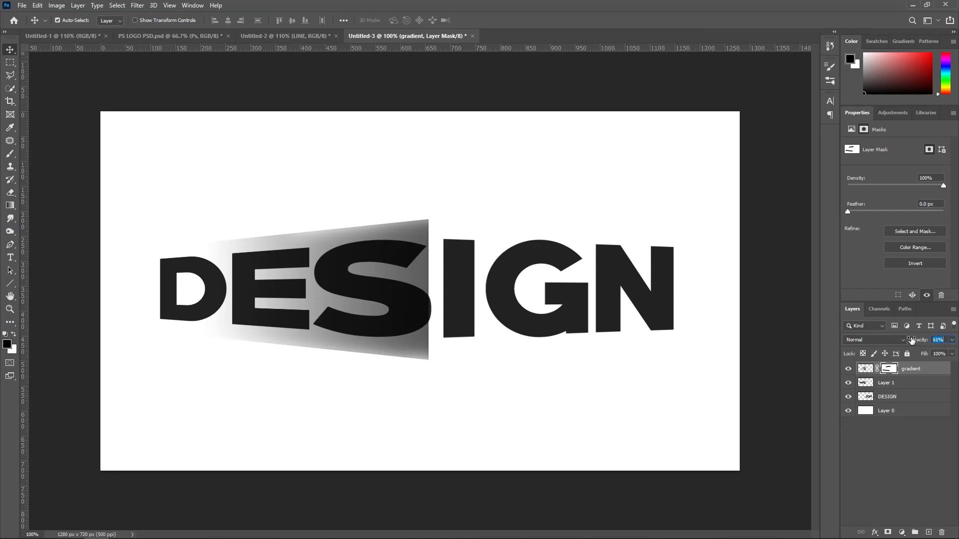
# Lower the gradient layer's opacity to 44%
pyautogui.moveTo(912, 340); pyautogui.dragTo(909, 340)
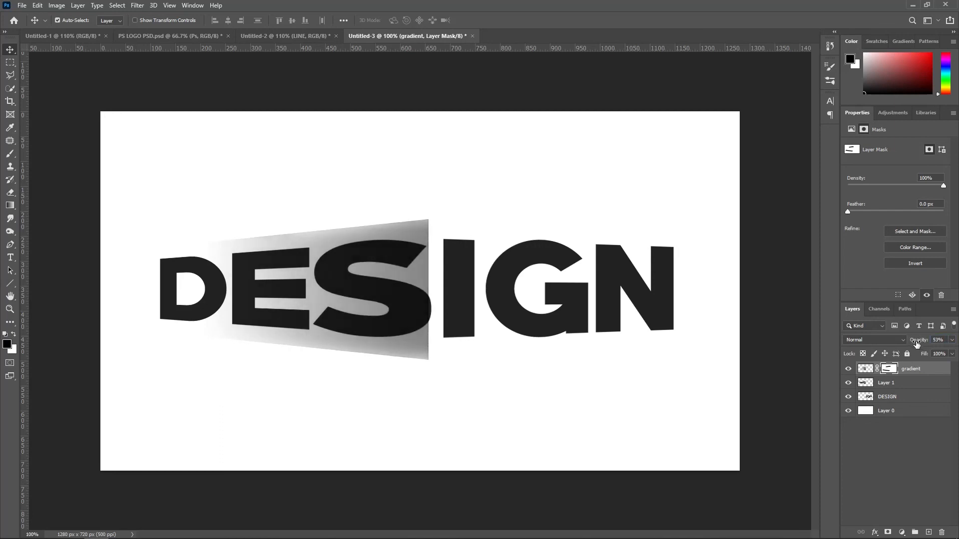
pyautogui.moveTo(915, 340); pyautogui.dragTo(912, 341)
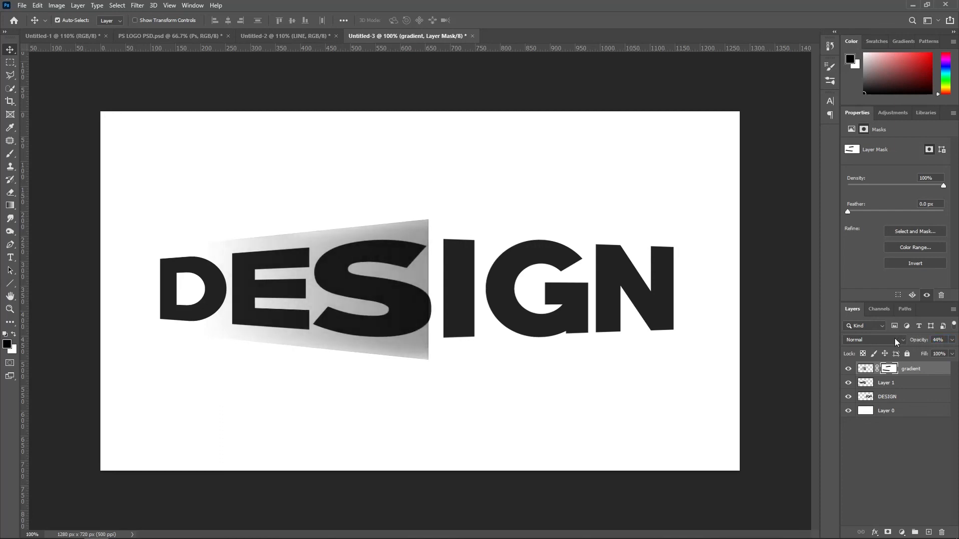